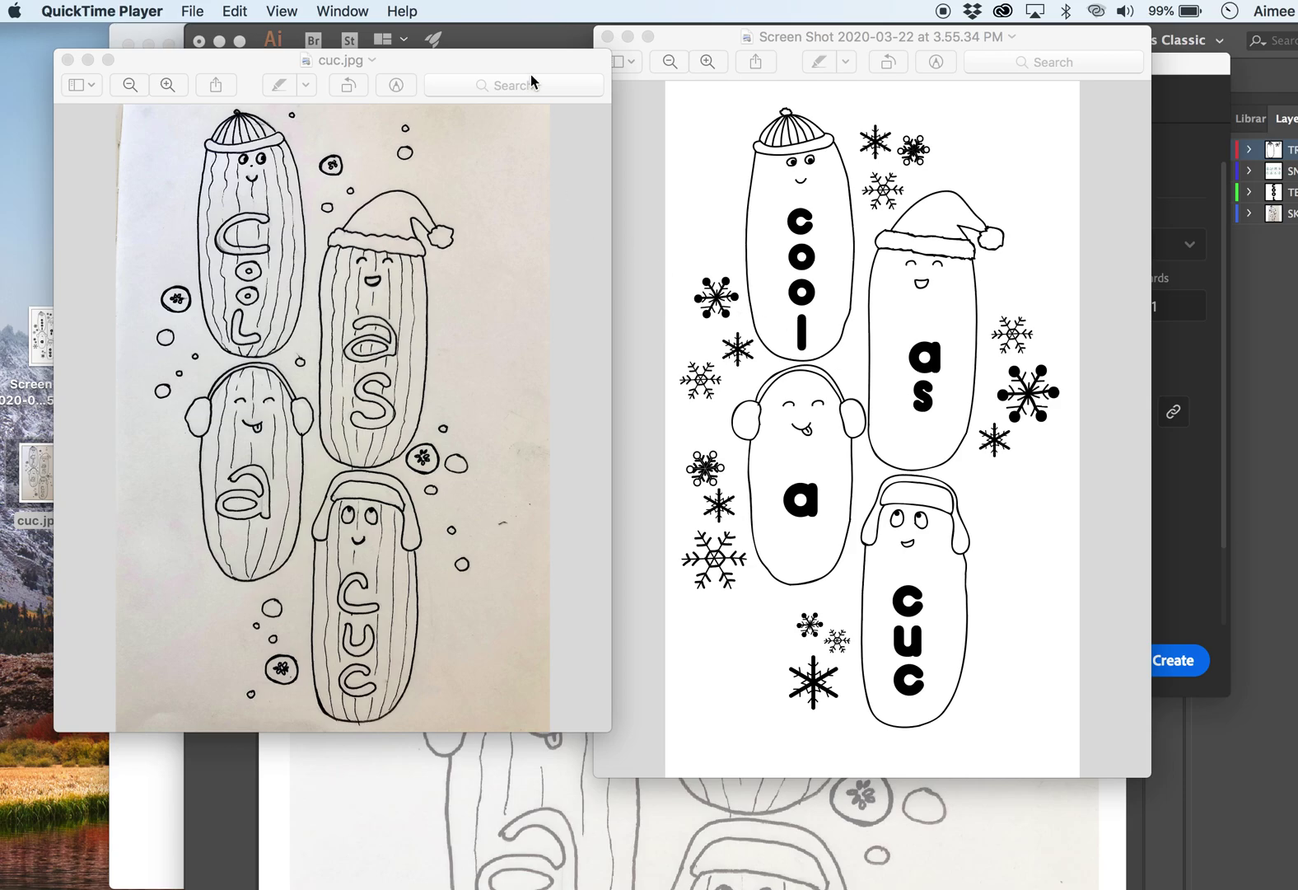
- Switch to Illustrator, create a portrait A4 document named idiomAZ-TUT, and reposition the window to show the whole Layers panel
{"action": "left_click", "coordinate": [525, 39]}
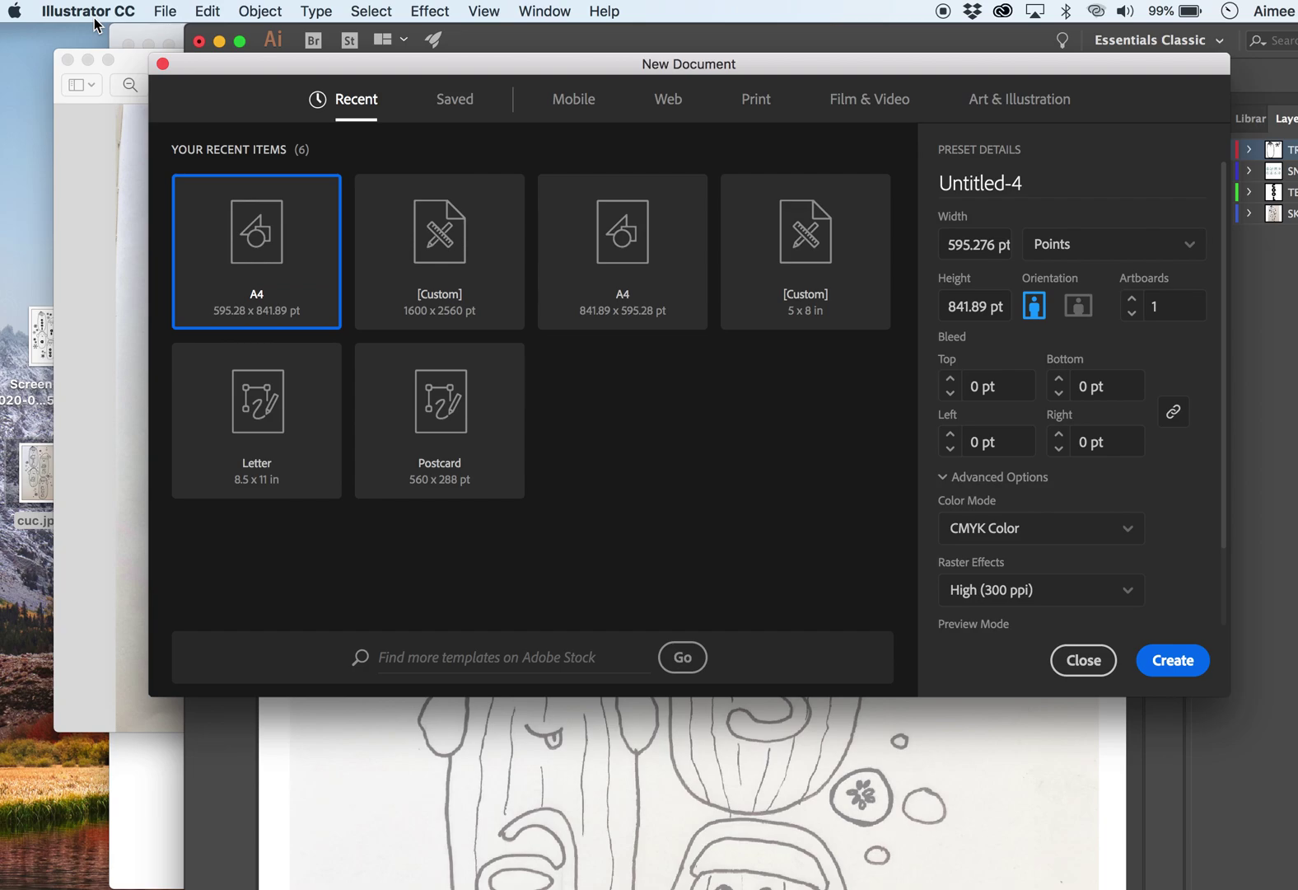
{"action": "left_click", "coordinate": [164, 14]}
{"action": "left_click", "coordinate": [177, 51]}
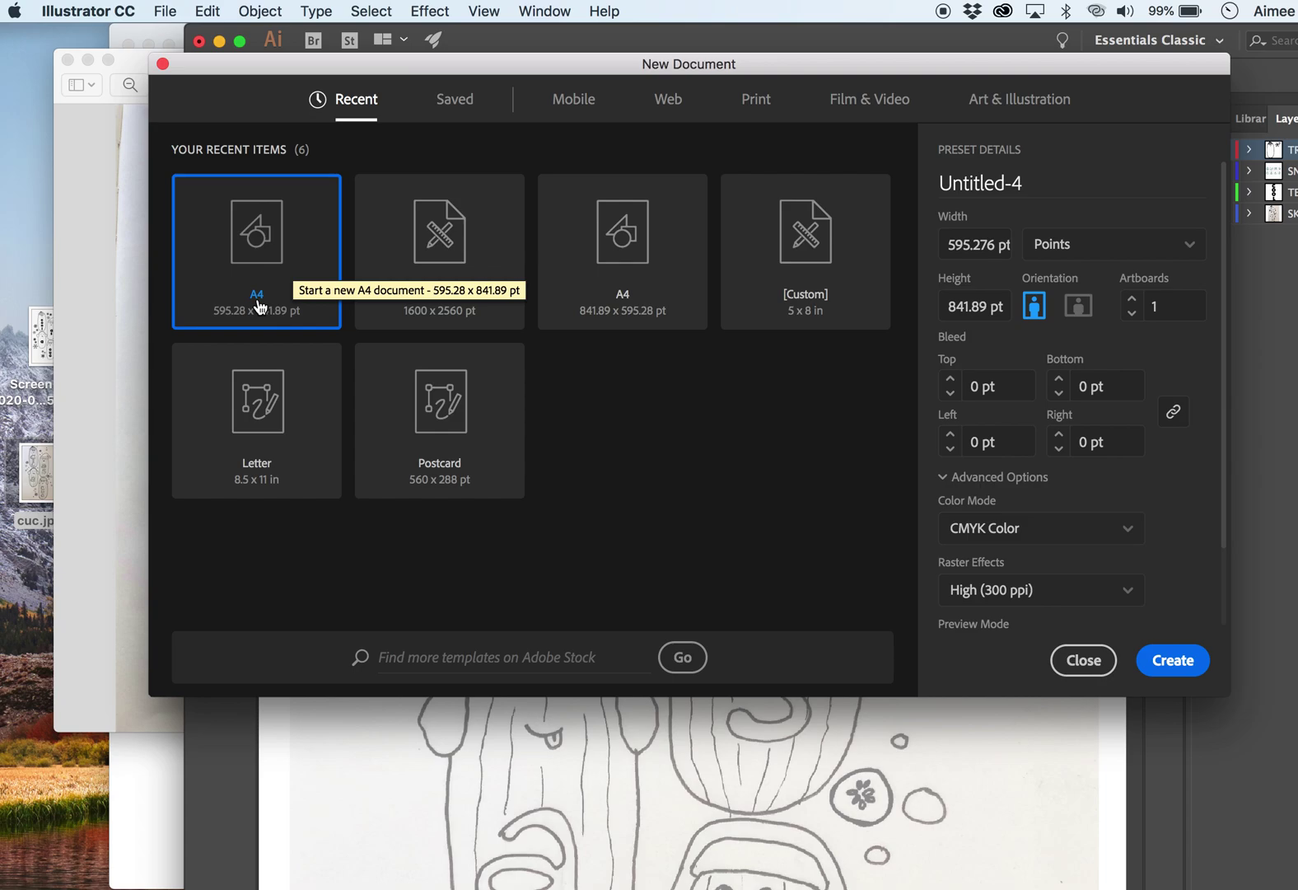
{"action": "left_click", "coordinate": [1080, 313]}
{"action": "left_click", "coordinate": [1040, 319]}
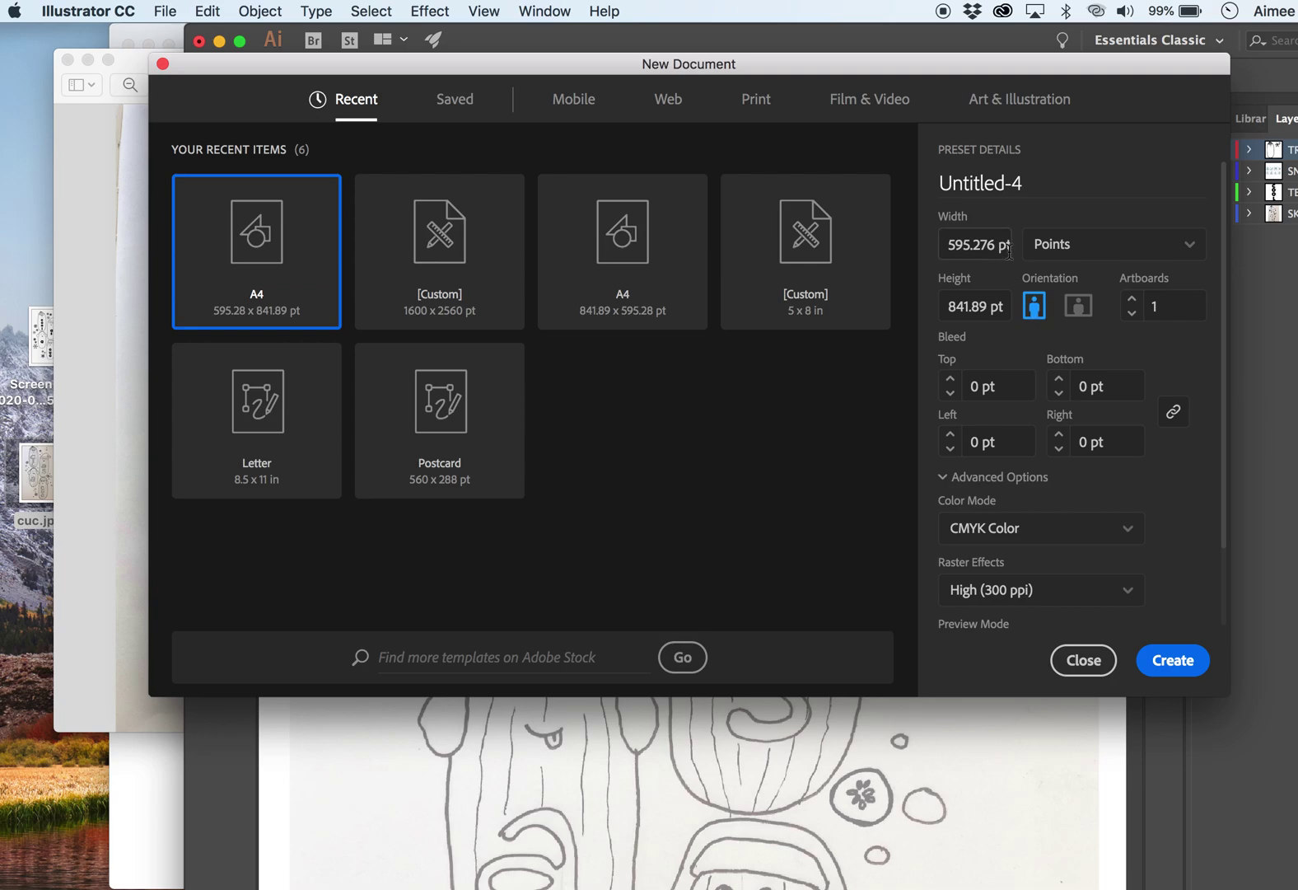
{"action": "left_click", "coordinate": [989, 182]}
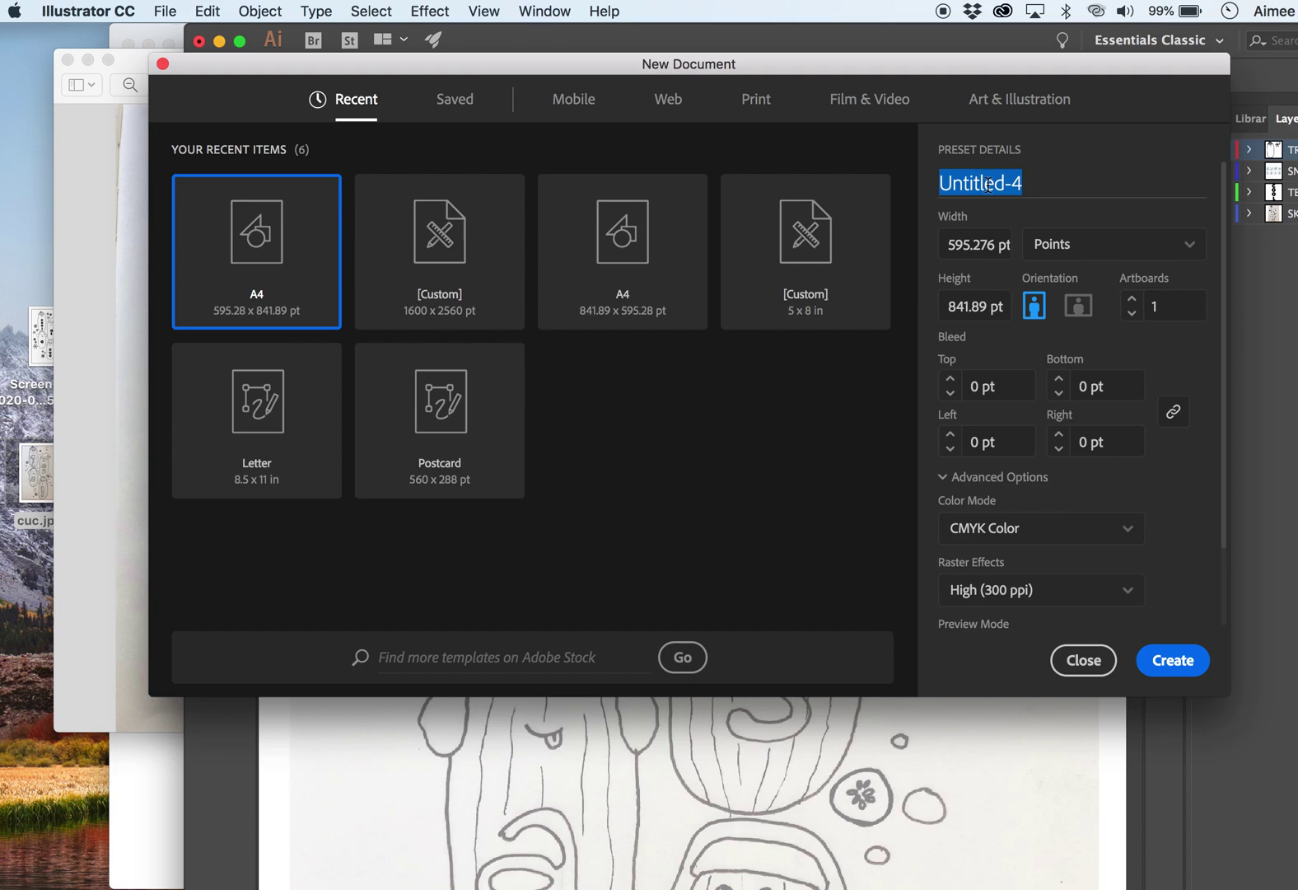
{"action": "type", "text": "idiomAZ"}
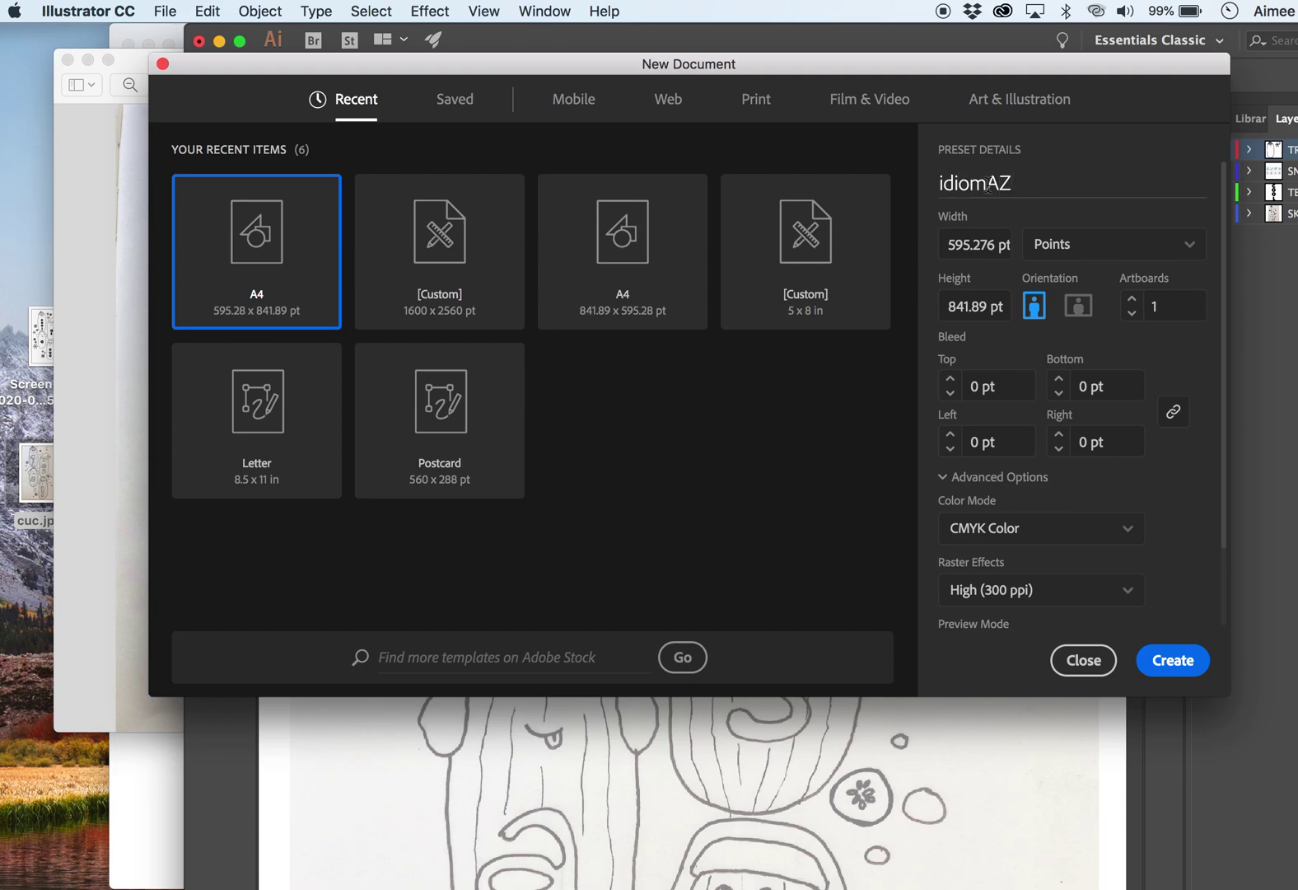
{"action": "type", "text": "-TUT"}
{"action": "left_click", "coordinate": [1192, 675]}
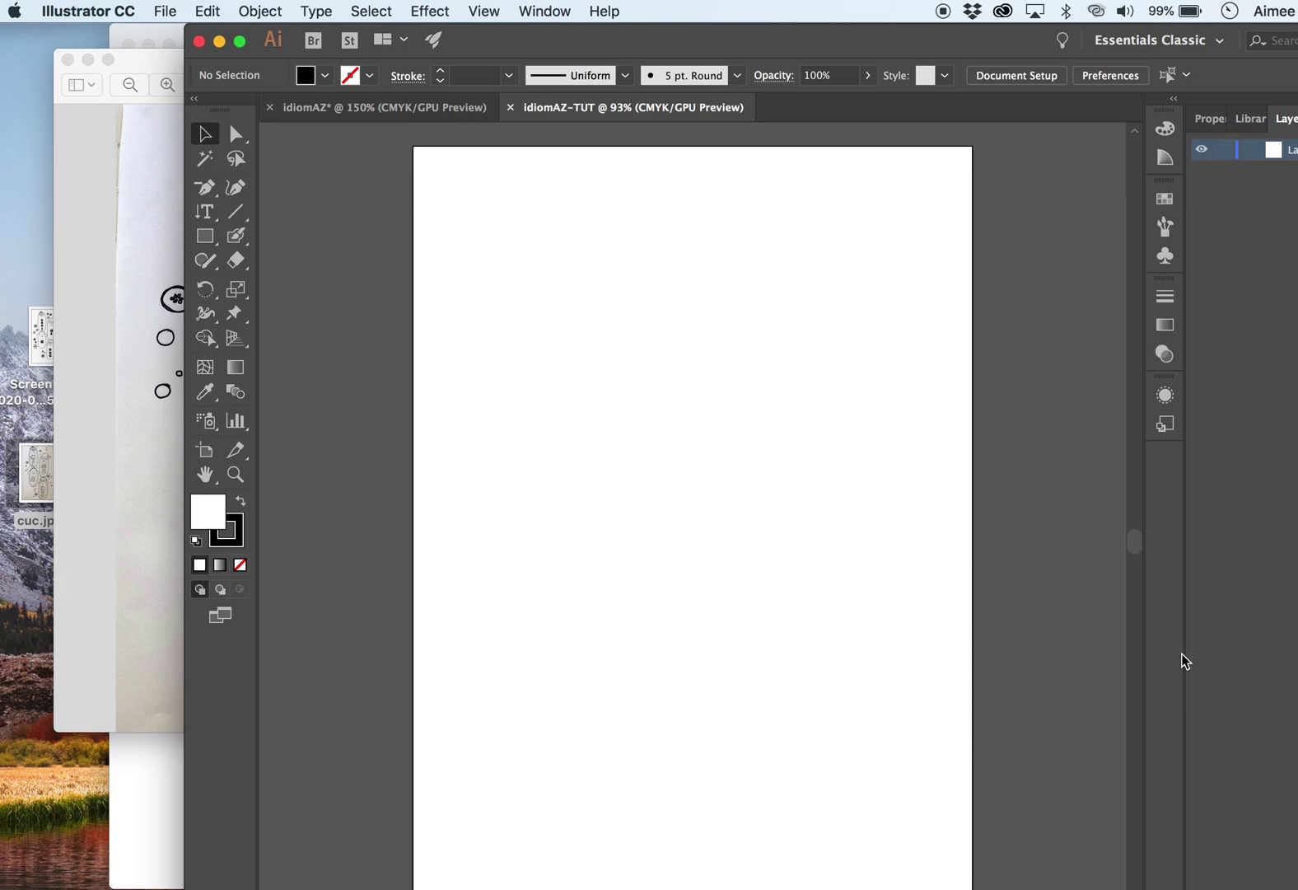
{"action": "key", "text": "super+minus"}
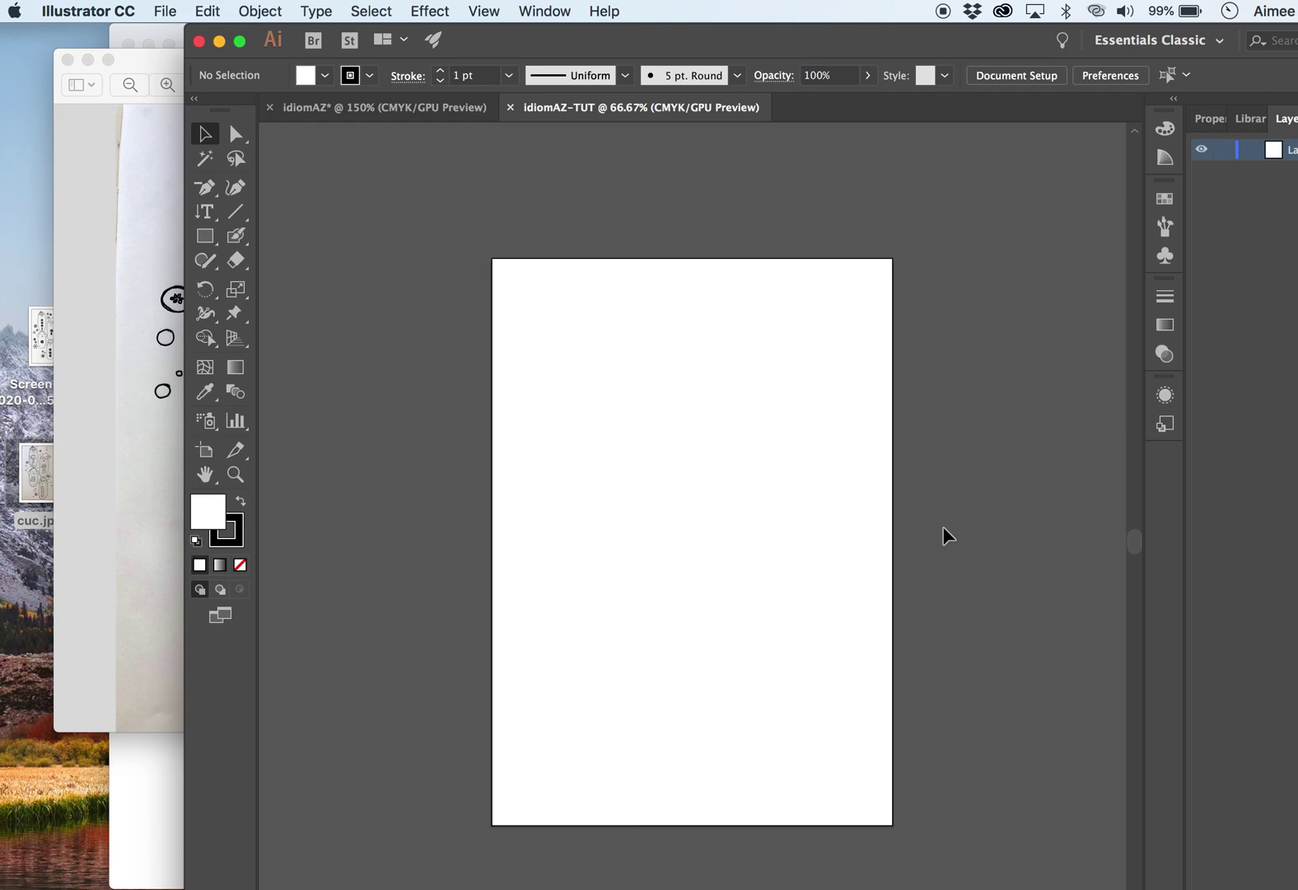
{"action": "left_click_drag", "start_coordinate": [718, 31], "coordinate": [577, 30]}
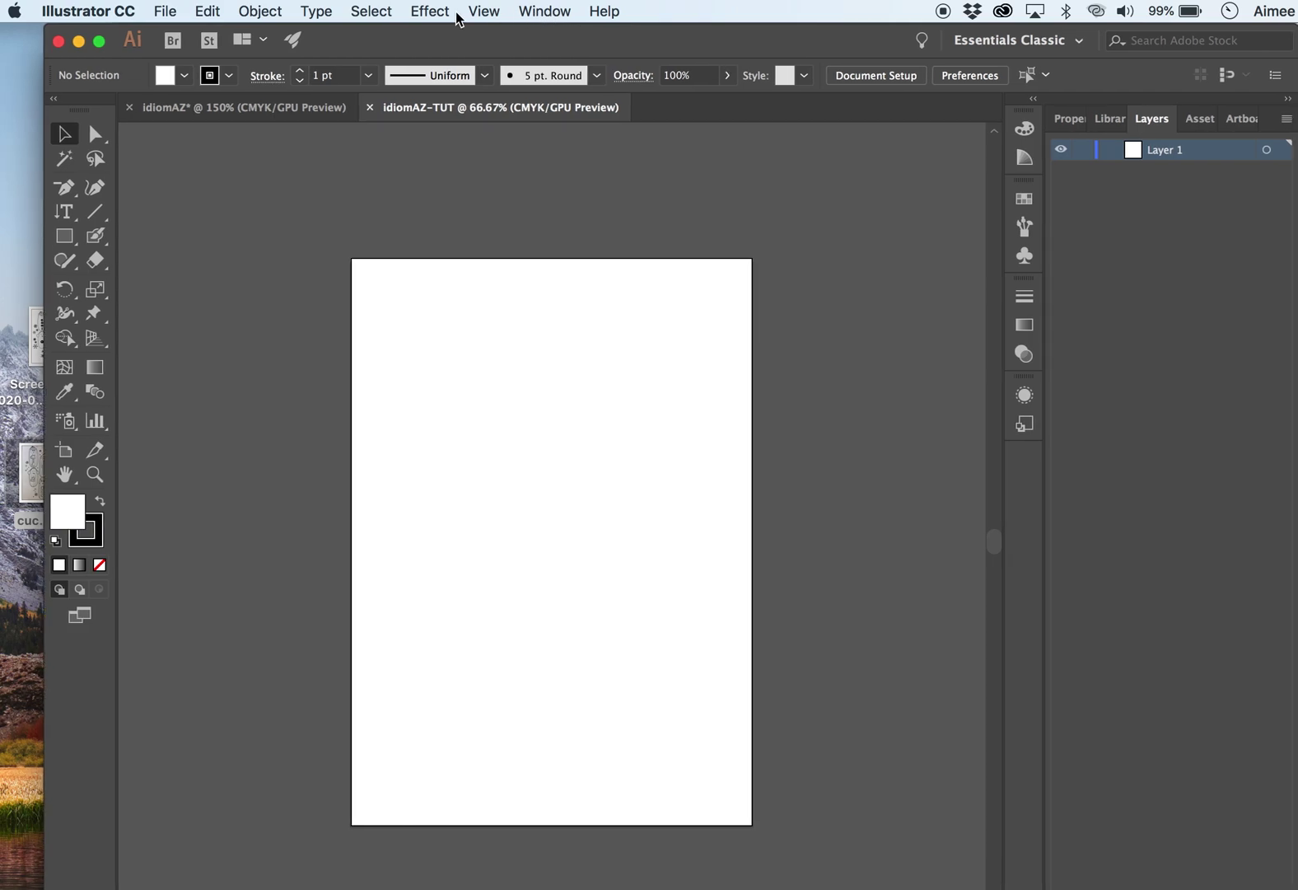
{"action": "left_click", "coordinate": [545, 11]}
{"action": "mouse_move", "coordinate": [567, 120]}
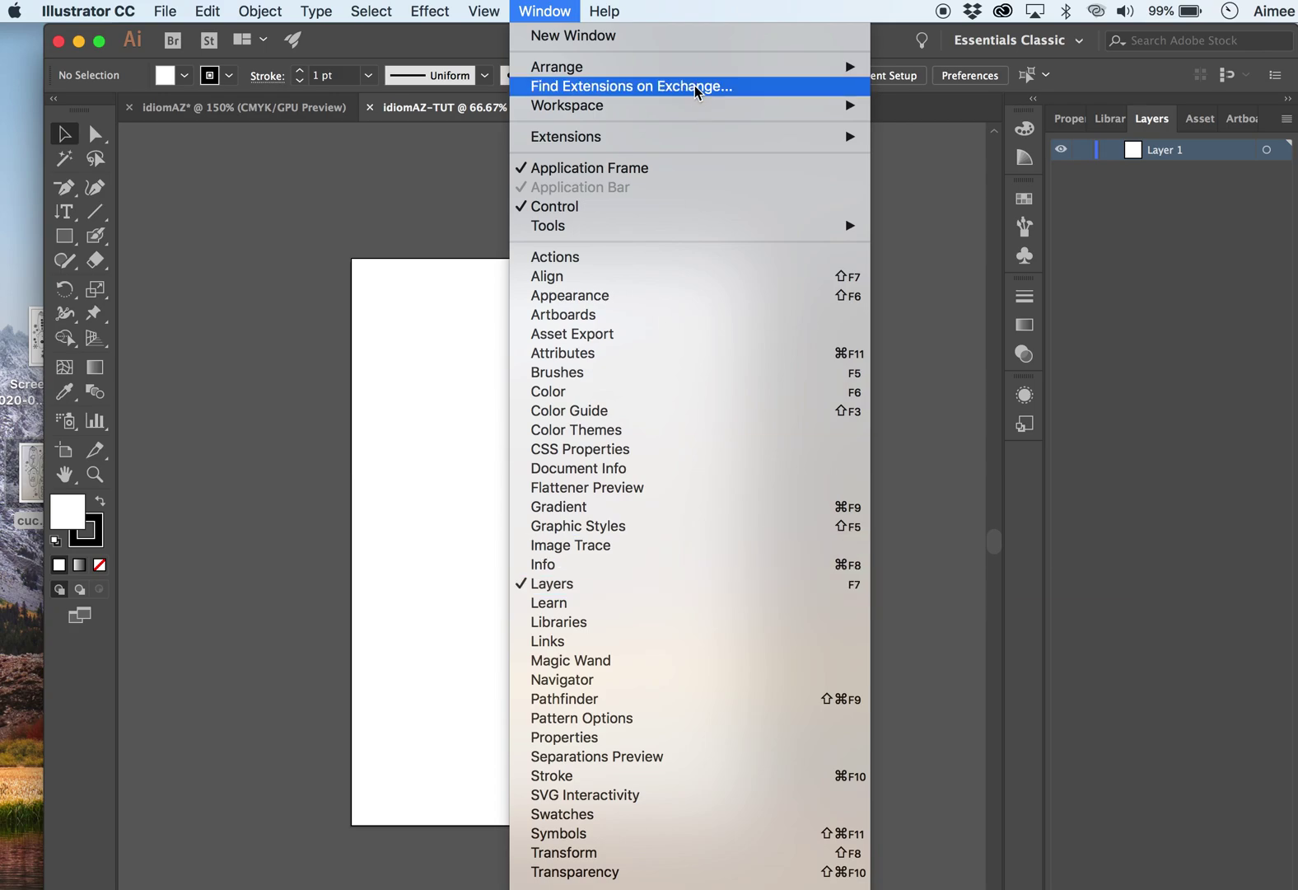
{"action": "mouse_move", "coordinate": [701, 106]}
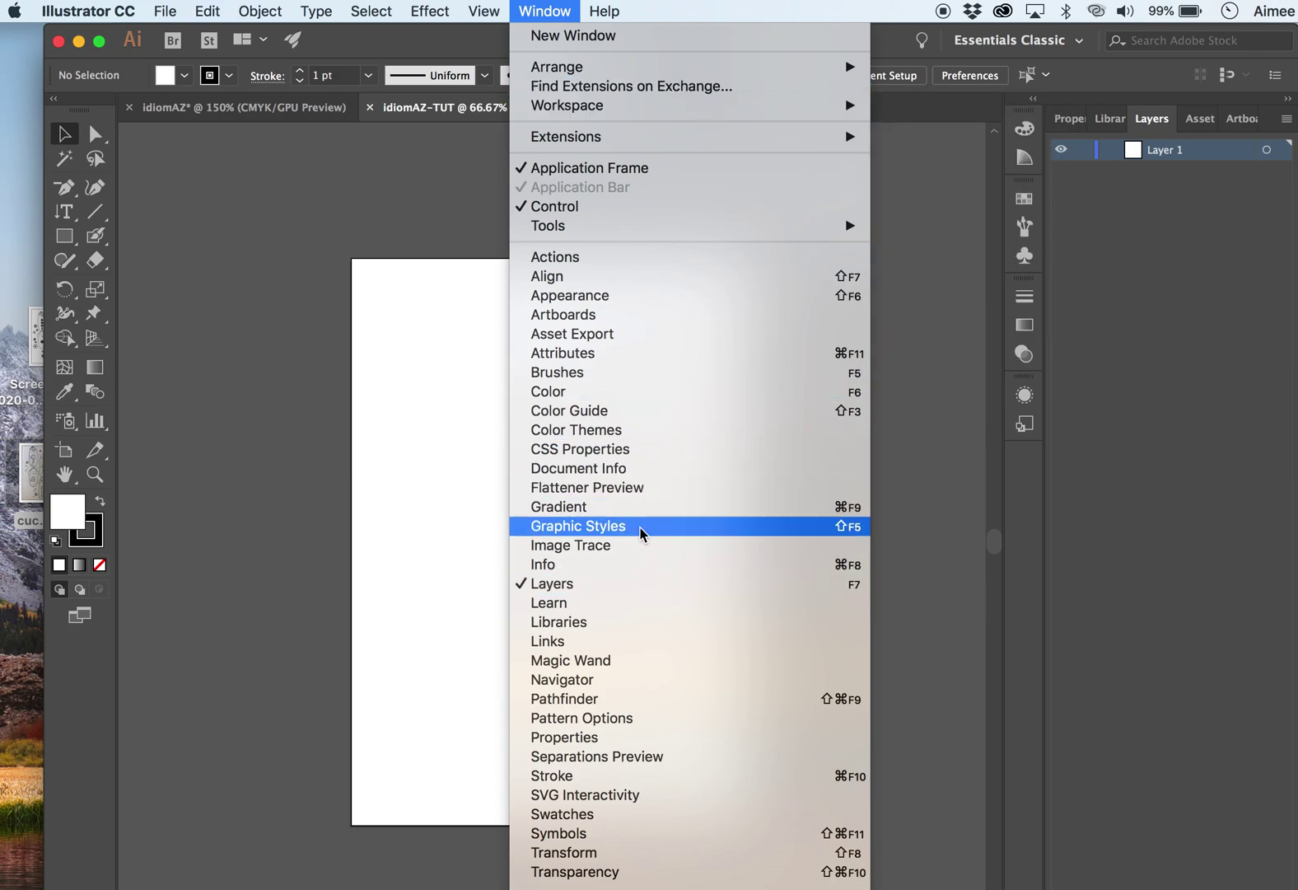
{"action": "left_click", "coordinate": [916, 267]}
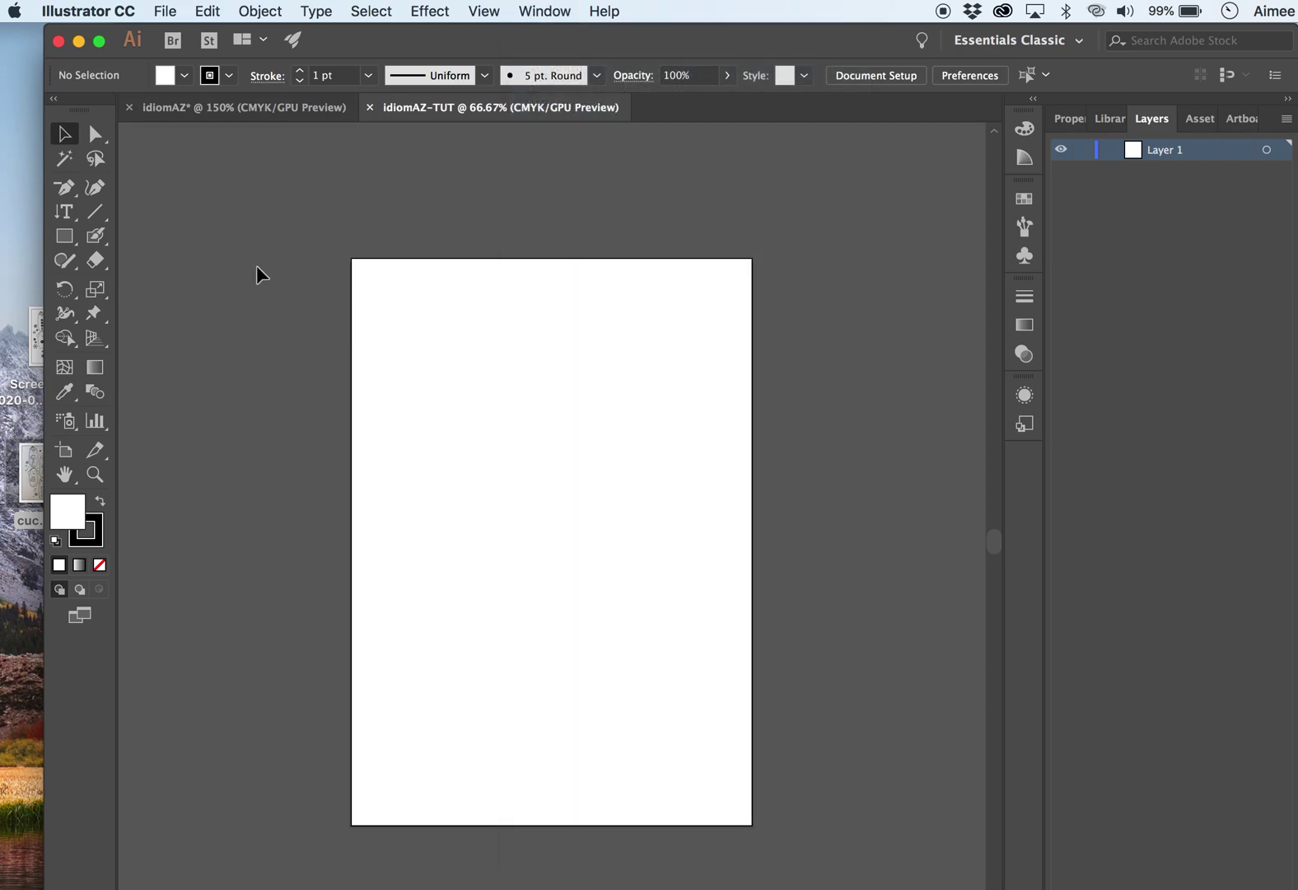
- Place the image cuc.jpg from the Desktop onto the artboard as a linked file
{"action": "left_click", "coordinate": [166, 12]}
{"action": "left_click", "coordinate": [224, 310]}
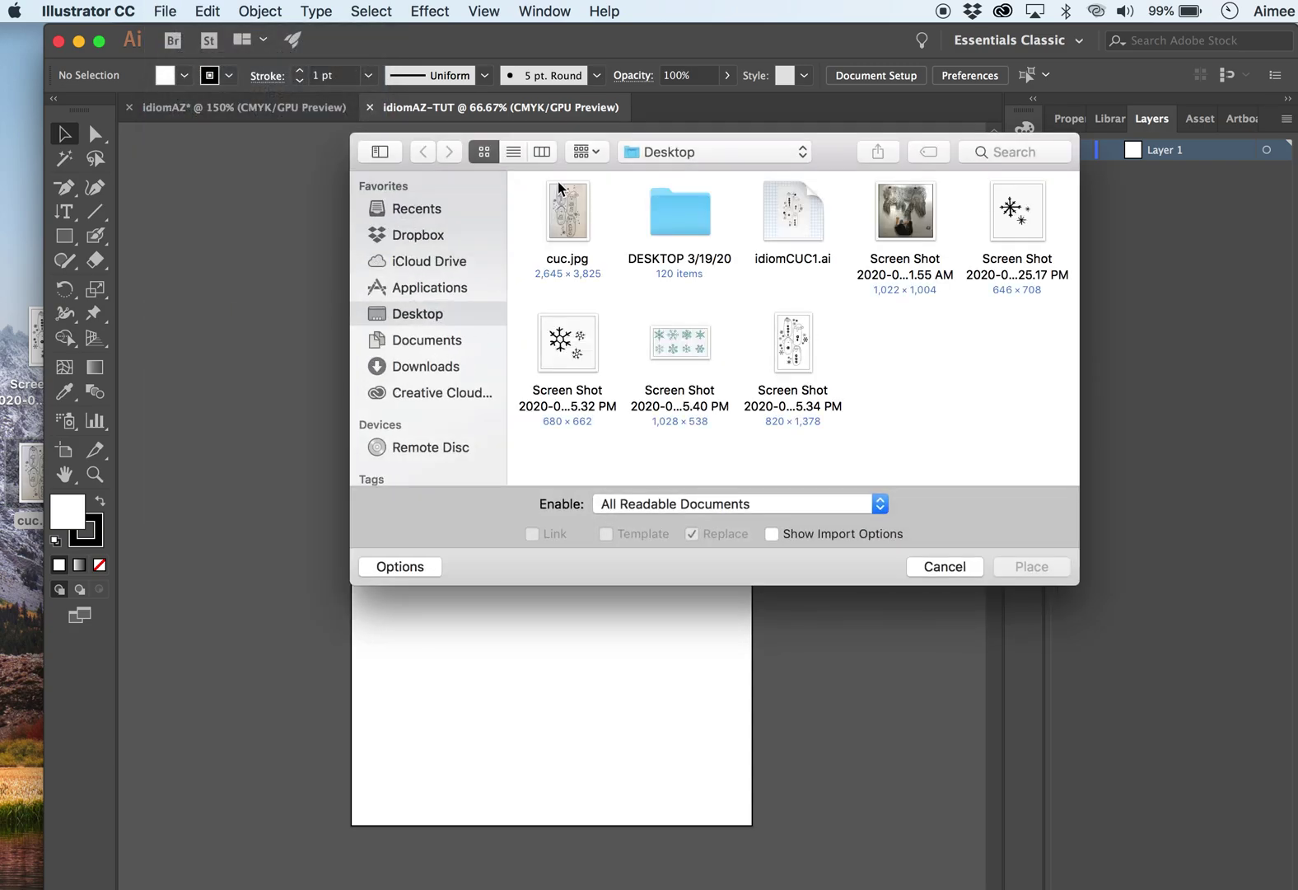
{"action": "double_click", "coordinate": [576, 220]}
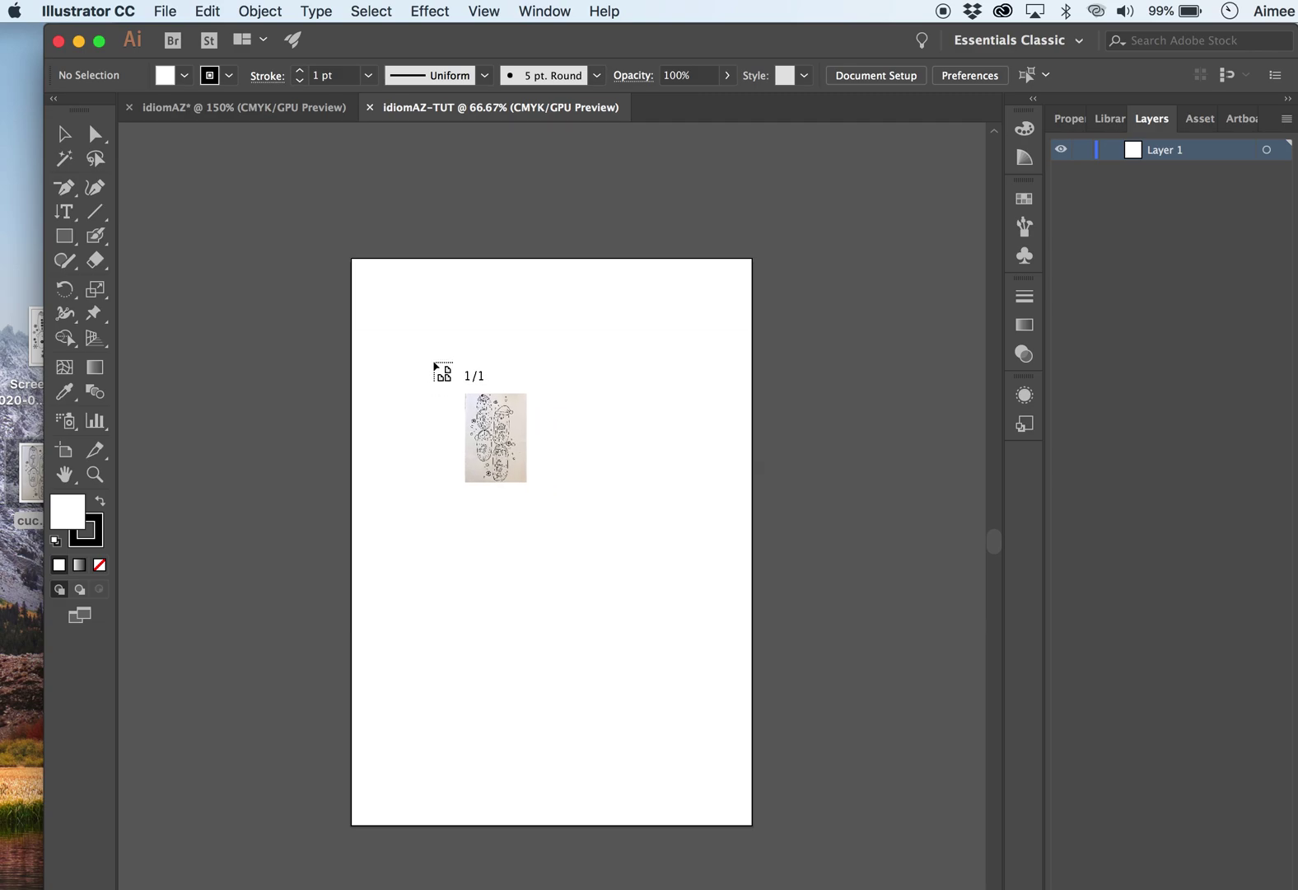
{"action": "left_click", "coordinate": [434, 354]}
- Scale the oversized placed sketch down proportionally to slightly larger than the artboard
{"action": "key", "text": "super+minus"}
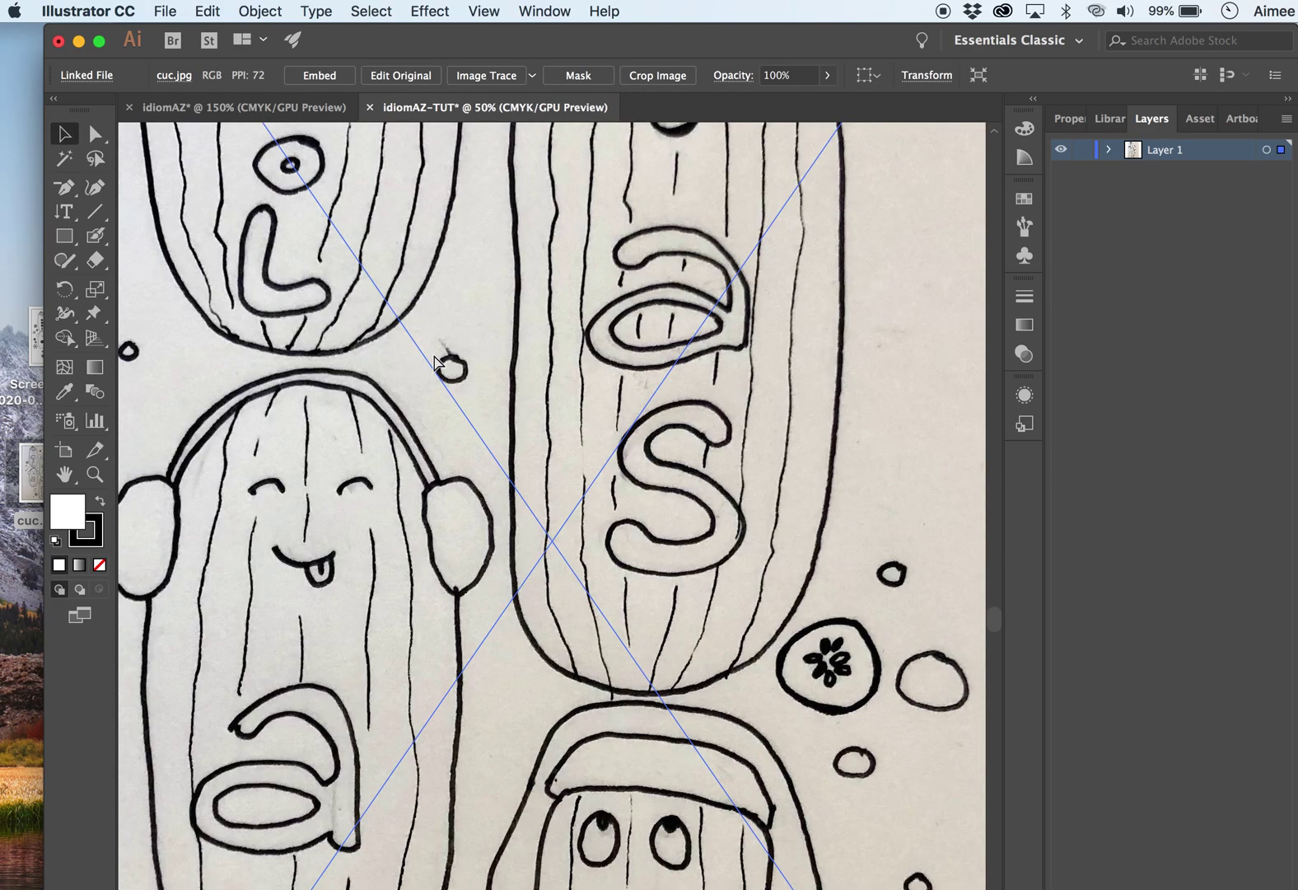
{"action": "key", "text": "super+minus"}
{"action": "key", "text": "super+minus"}
{"action": "key", "text": "super+minus"}
{"action": "key", "text": "super+minus"}
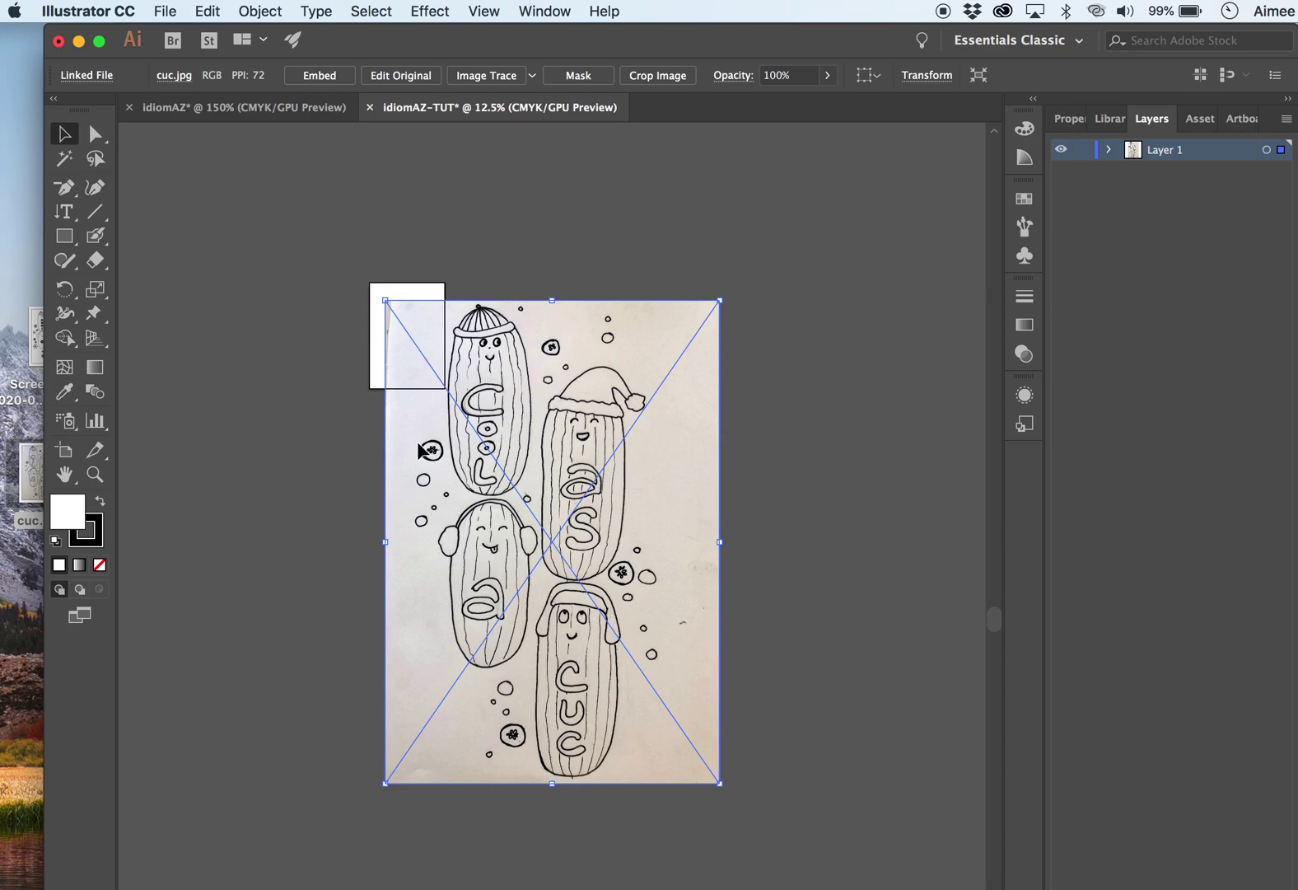
{"action": "mouse_move", "coordinate": [385, 302]}
{"action": "left_mouse_down"}
{"action": "mouse_move", "coordinate": [499, 471]}
{"action": "mouse_move", "coordinate": [507, 515]}
{"action": "mouse_move", "coordinate": [635, 624]}
{"action": "mouse_move", "coordinate": [630, 654]}
{"action": "mouse_move", "coordinate": [412, 293]}
{"action": "mouse_move", "coordinate": [394, 292]}
{"action": "mouse_move", "coordinate": [406, 303]}
{"action": "left_mouse_up"}
{"action": "key", "text": "super+equal"}
{"action": "key", "text": "super+equal"}
{"action": "key", "text": "super+equal"}
{"action": "key", "text": "super+equal"}
{"action": "key", "text": "super+equal"}
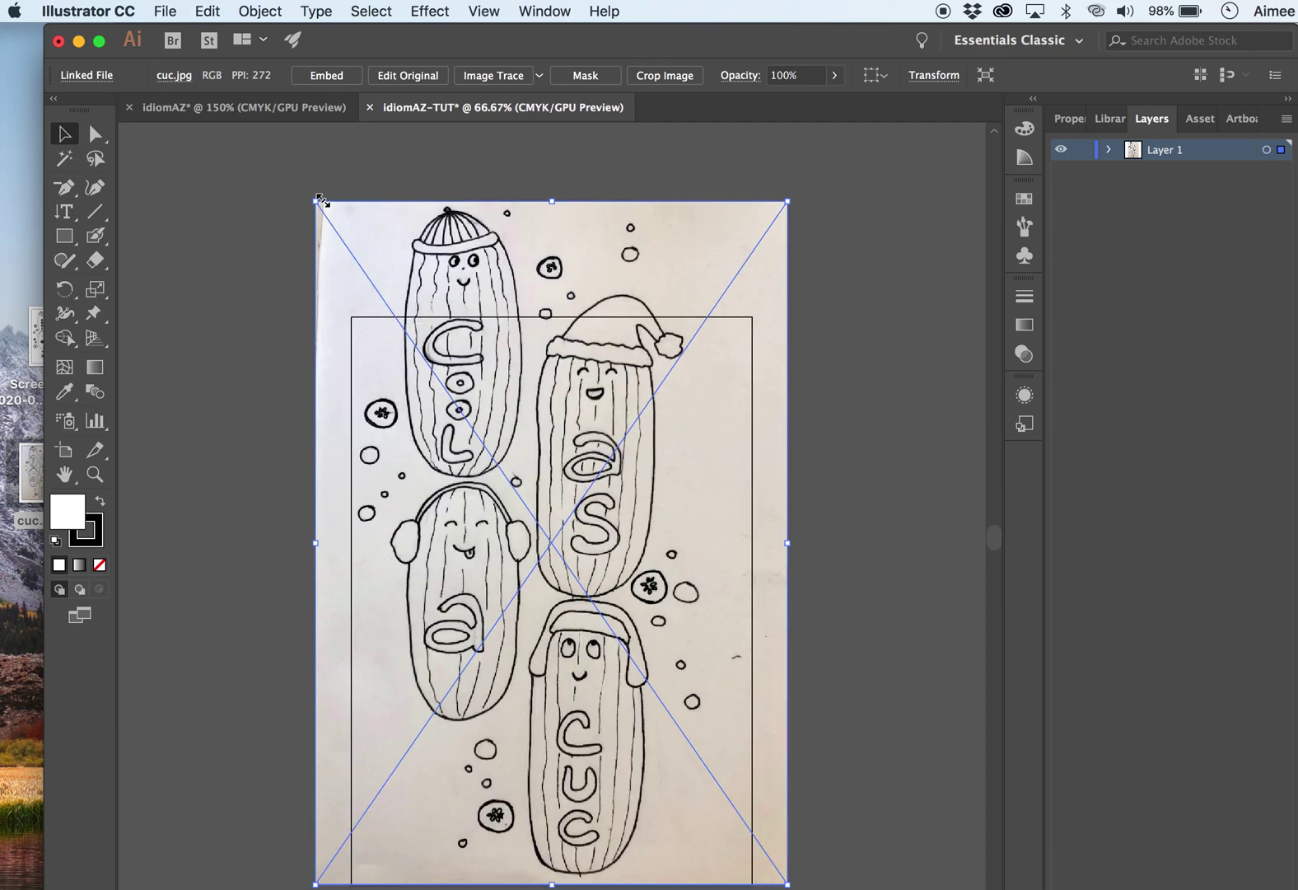
- Resize and reposition the sketch image so it sits centred inside the artboard with a narrow margin all around
{"action": "left_click_drag", "start_coordinate": [320, 202], "coordinate": [536, 430]}
{"action": "left_click_drag", "start_coordinate": [666, 597], "coordinate": [513, 426]}
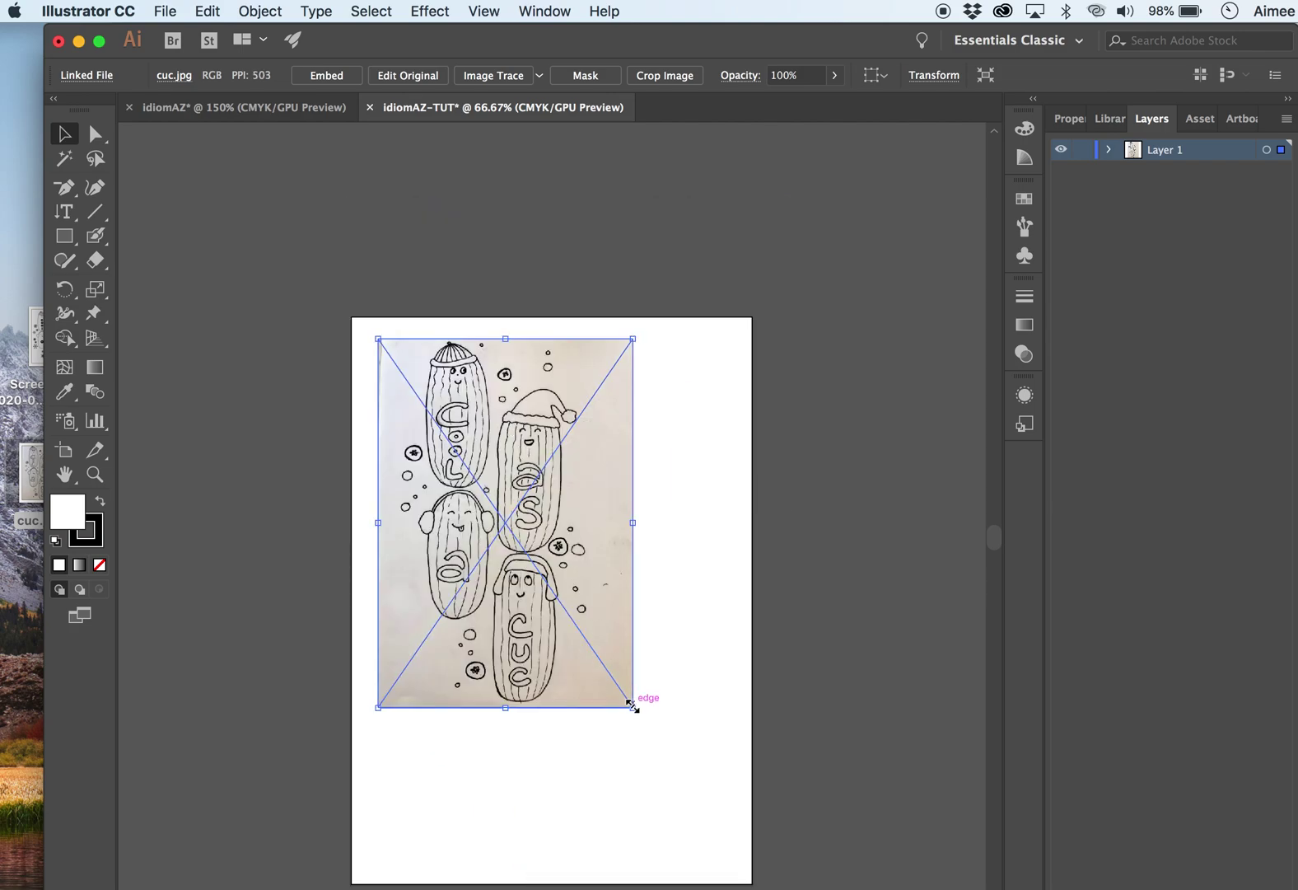
{"action": "left_click_drag", "start_coordinate": [633, 706], "coordinate": [741, 858]}
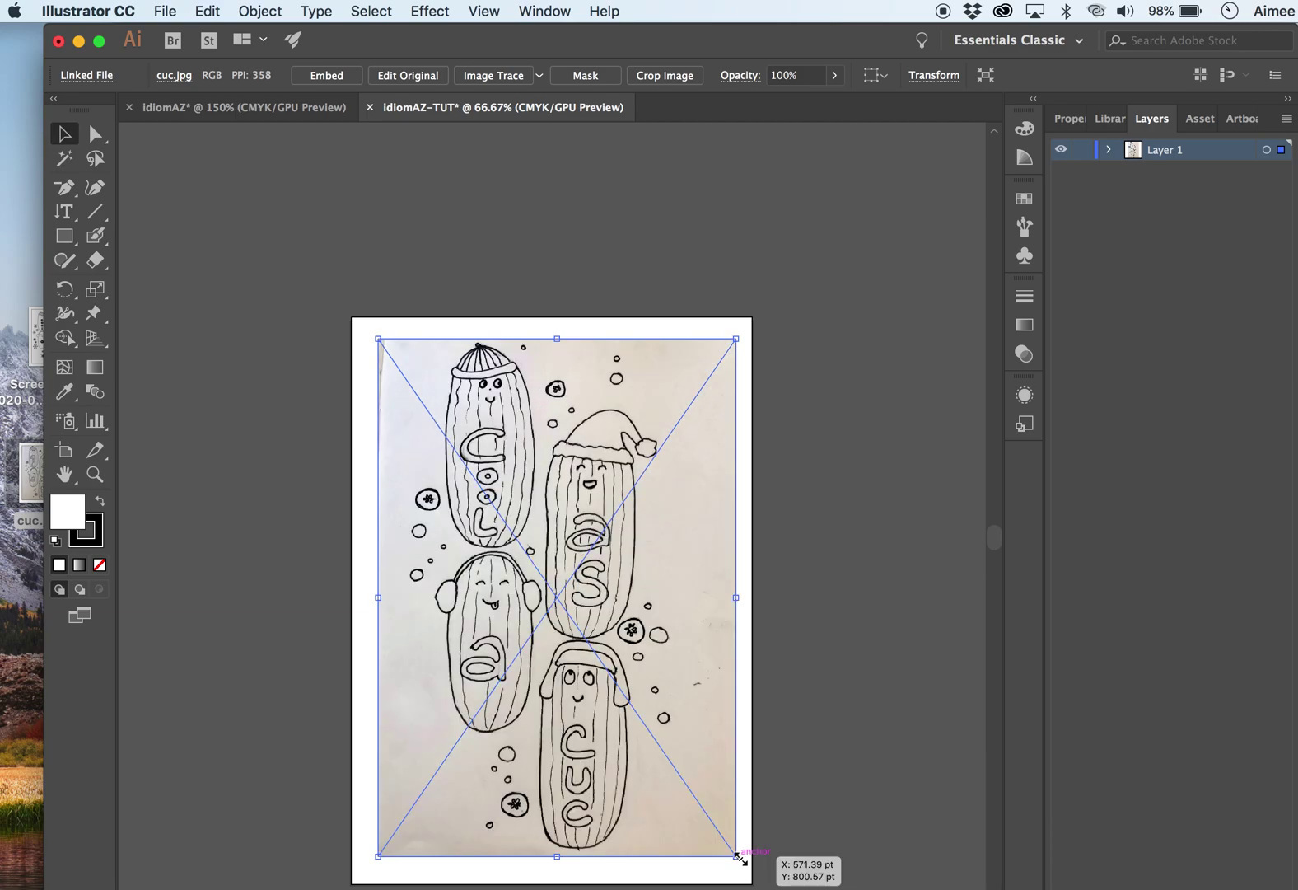
{"action": "left_click", "coordinate": [676, 594]}
{"action": "left_click_drag", "start_coordinate": [659, 570], "coordinate": [654, 571]}
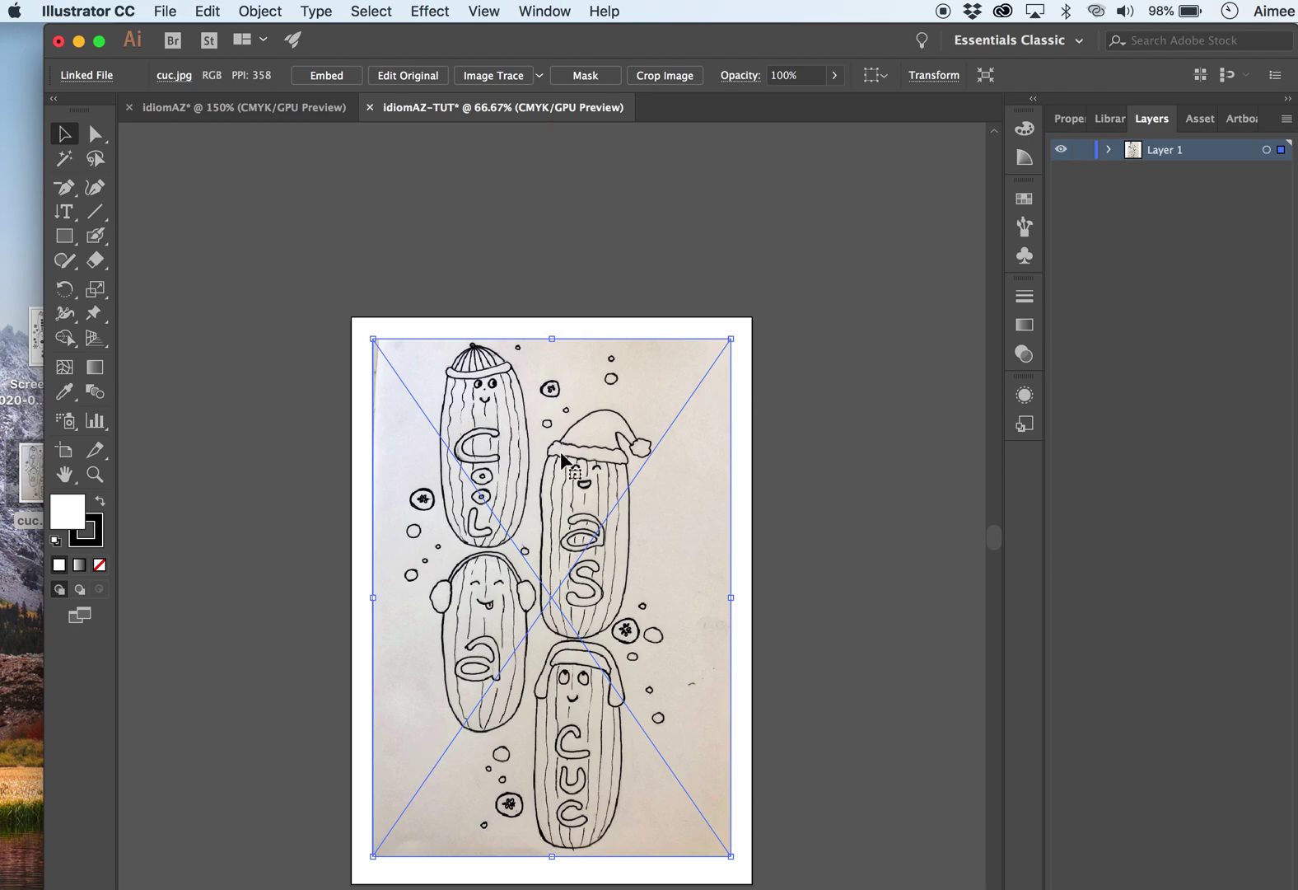
- Dim the images on Layer 1 to 30% in the layer's options
{"action": "double_click", "coordinate": [1135, 155]}
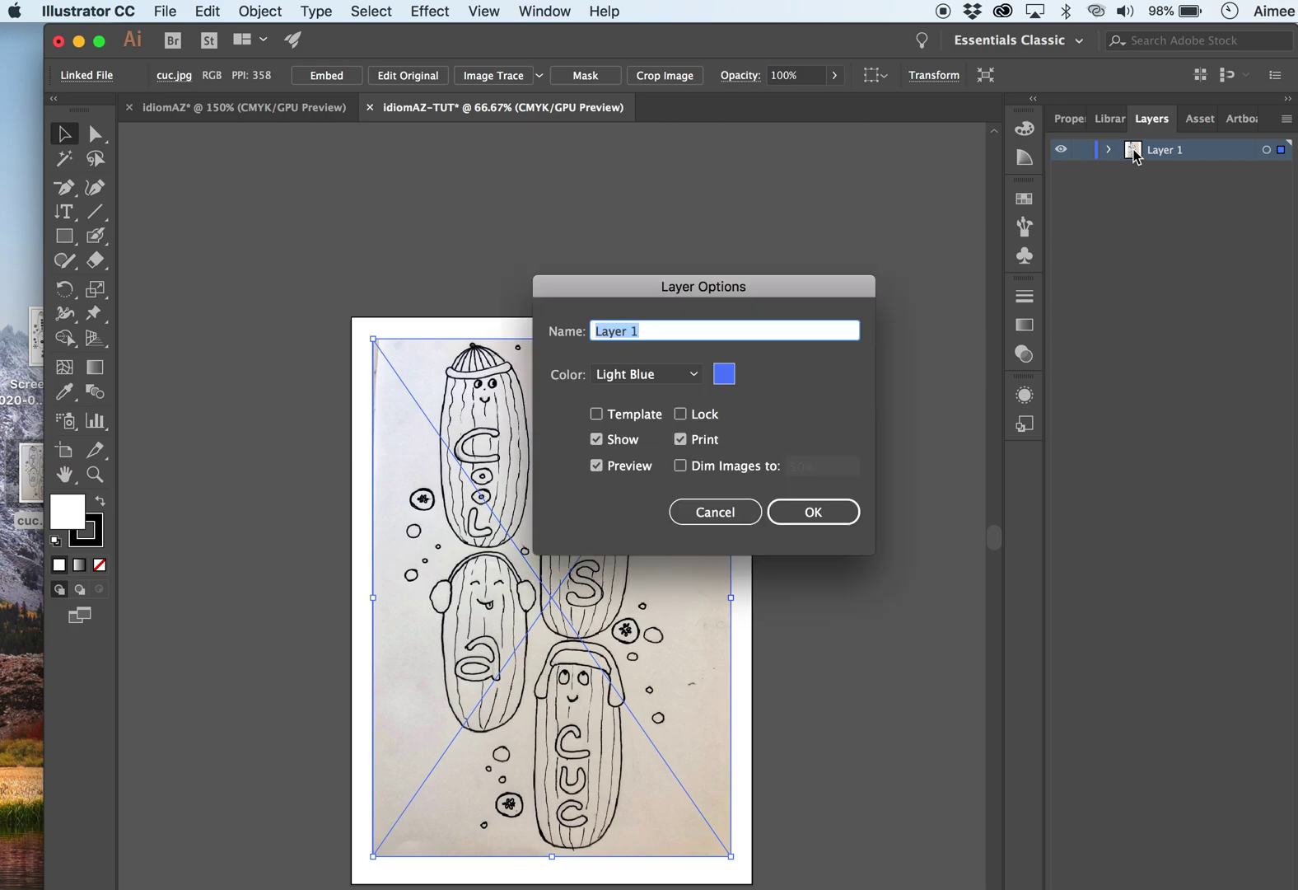
{"action": "left_click", "coordinate": [681, 466]}
{"action": "double_click", "coordinate": [804, 468]}
{"action": "type", "text": "30"}
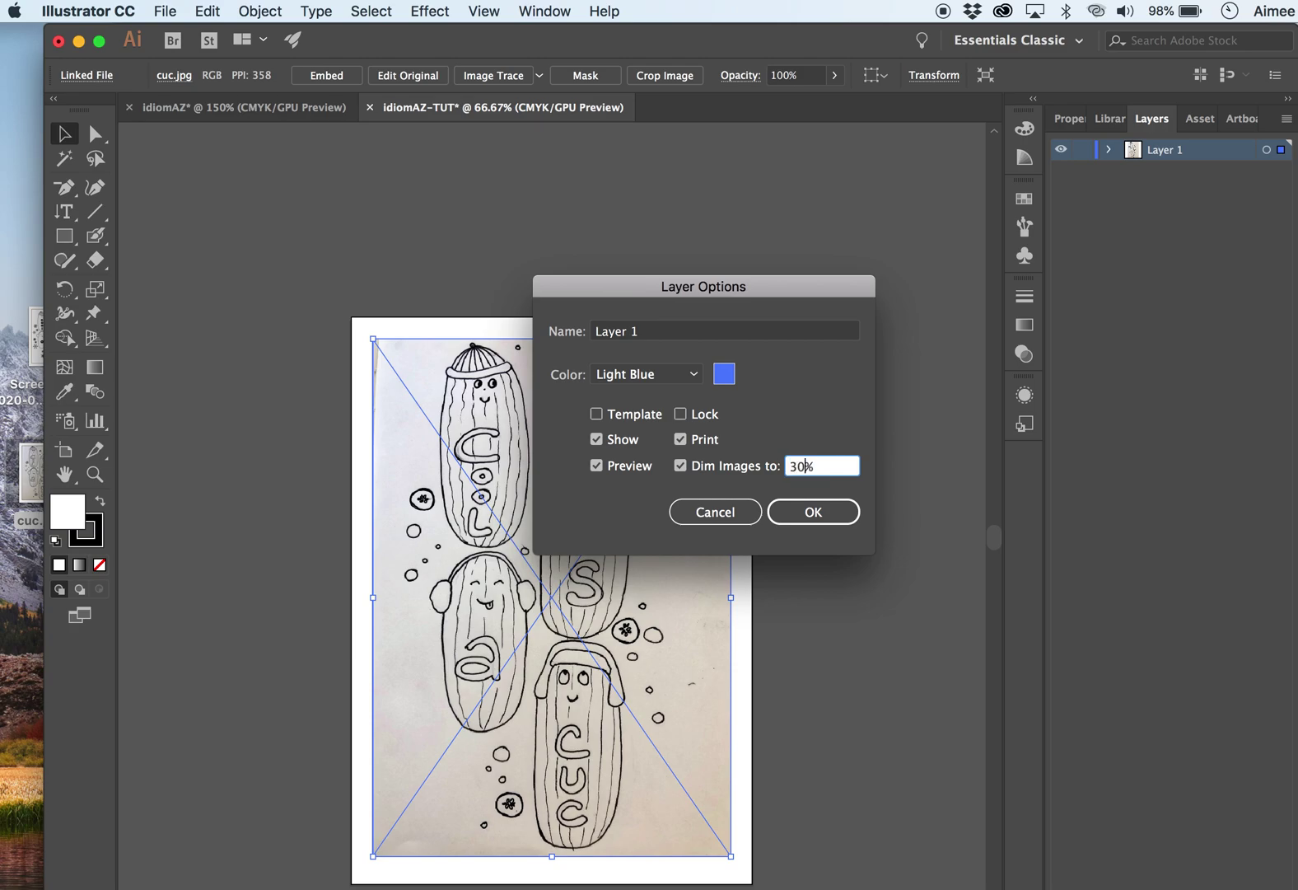
{"action": "left_click", "coordinate": [820, 517]}
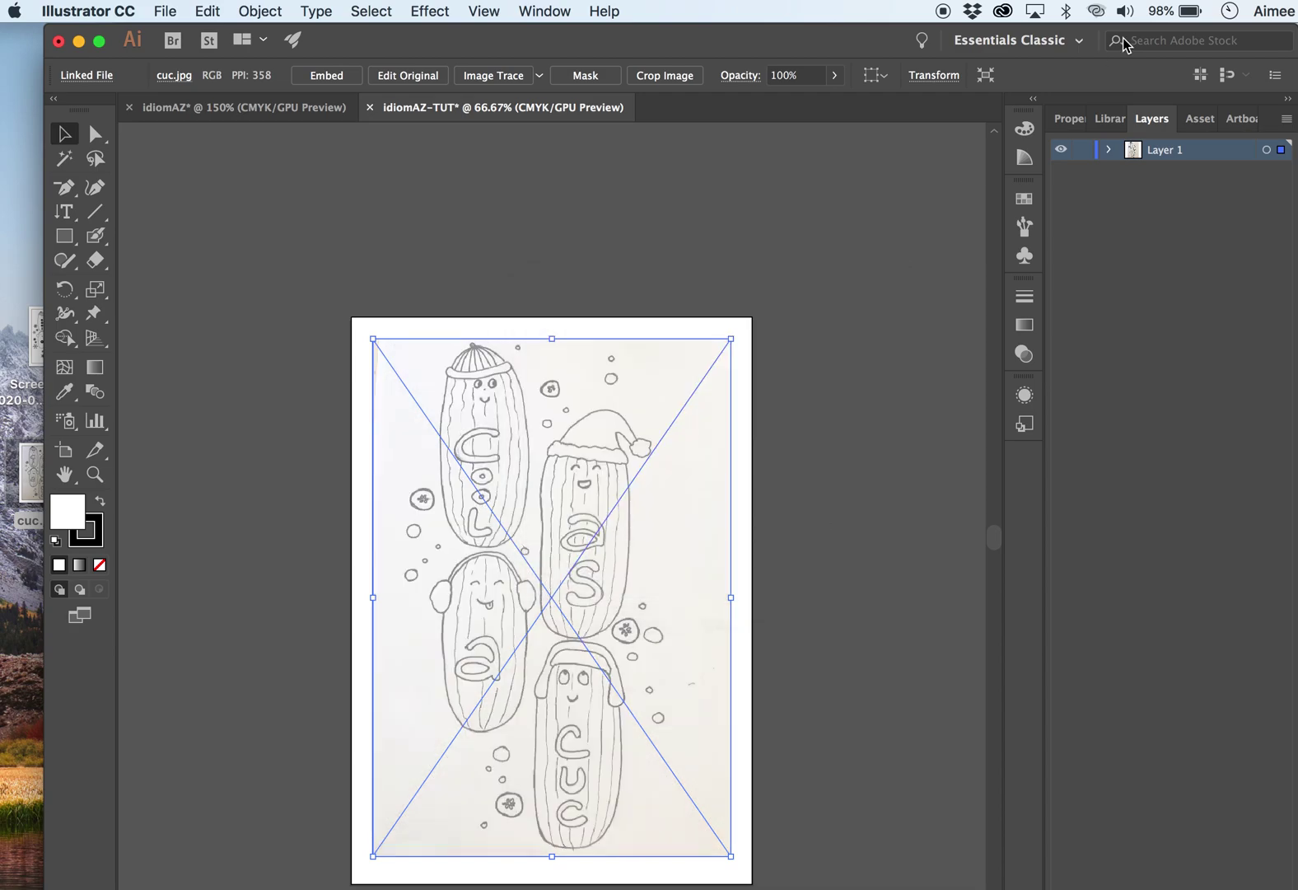
- Lock the sketch layer, and hide it and show it again
{"action": "left_click", "coordinate": [1083, 152]}
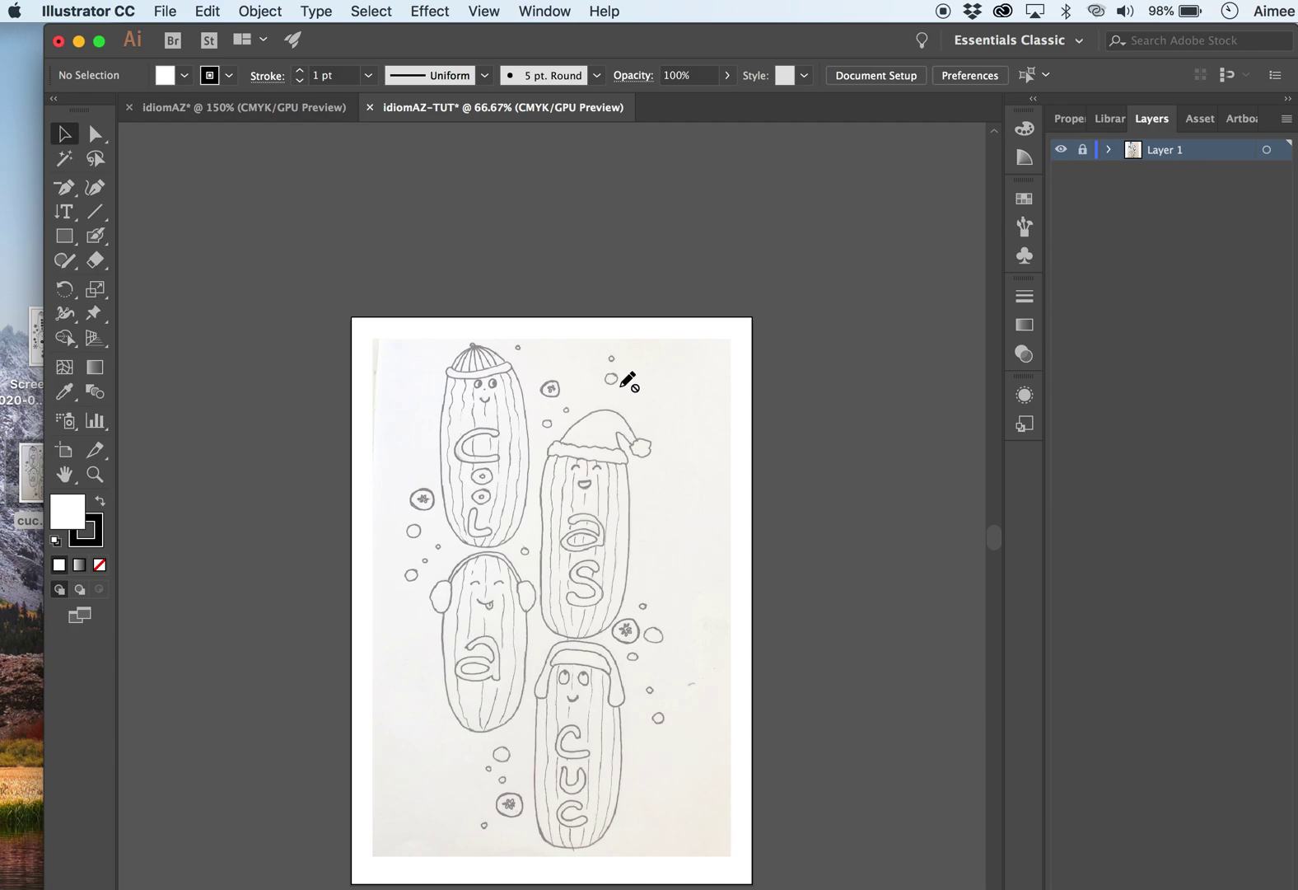
{"action": "left_click", "coordinate": [1061, 151]}
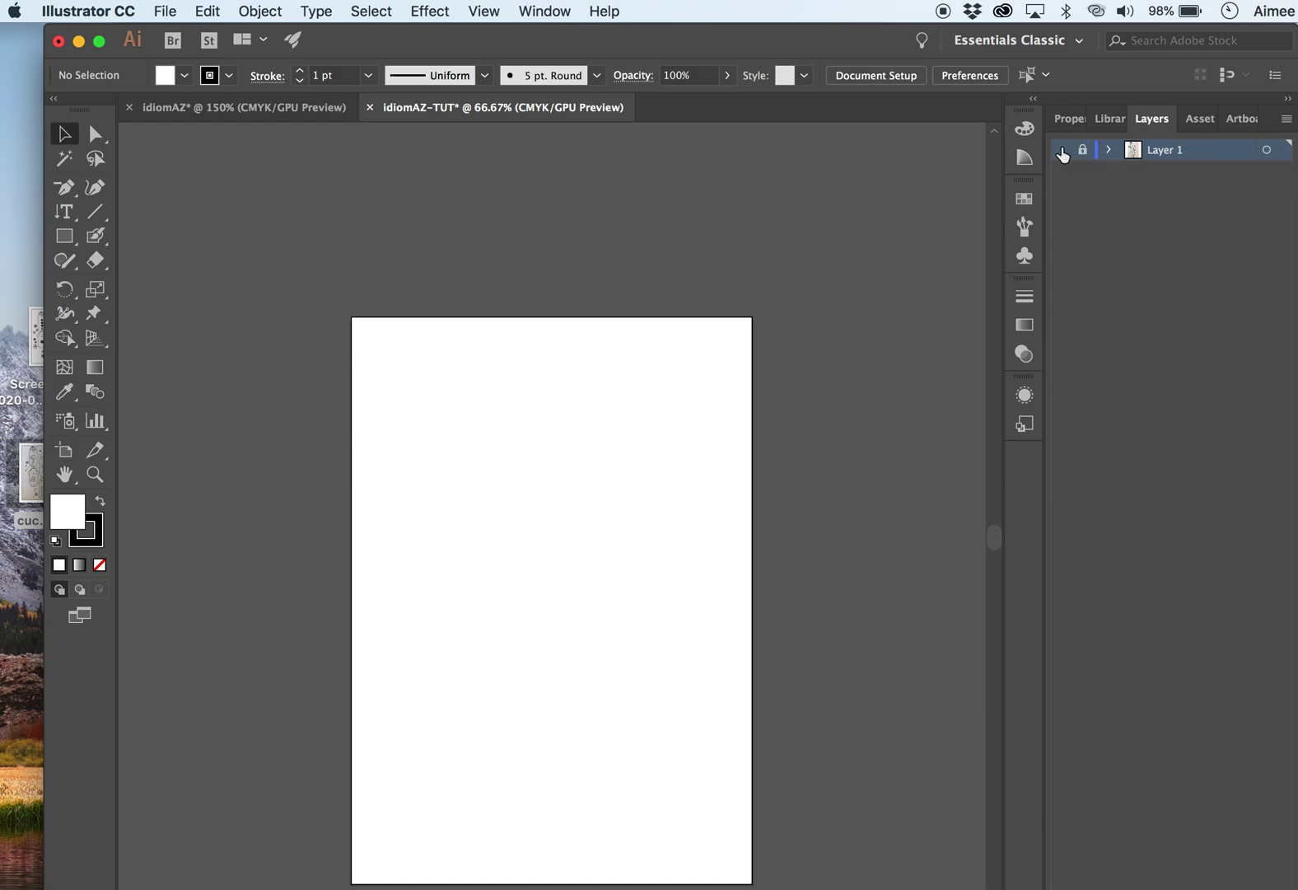
{"action": "left_click", "coordinate": [1062, 151]}
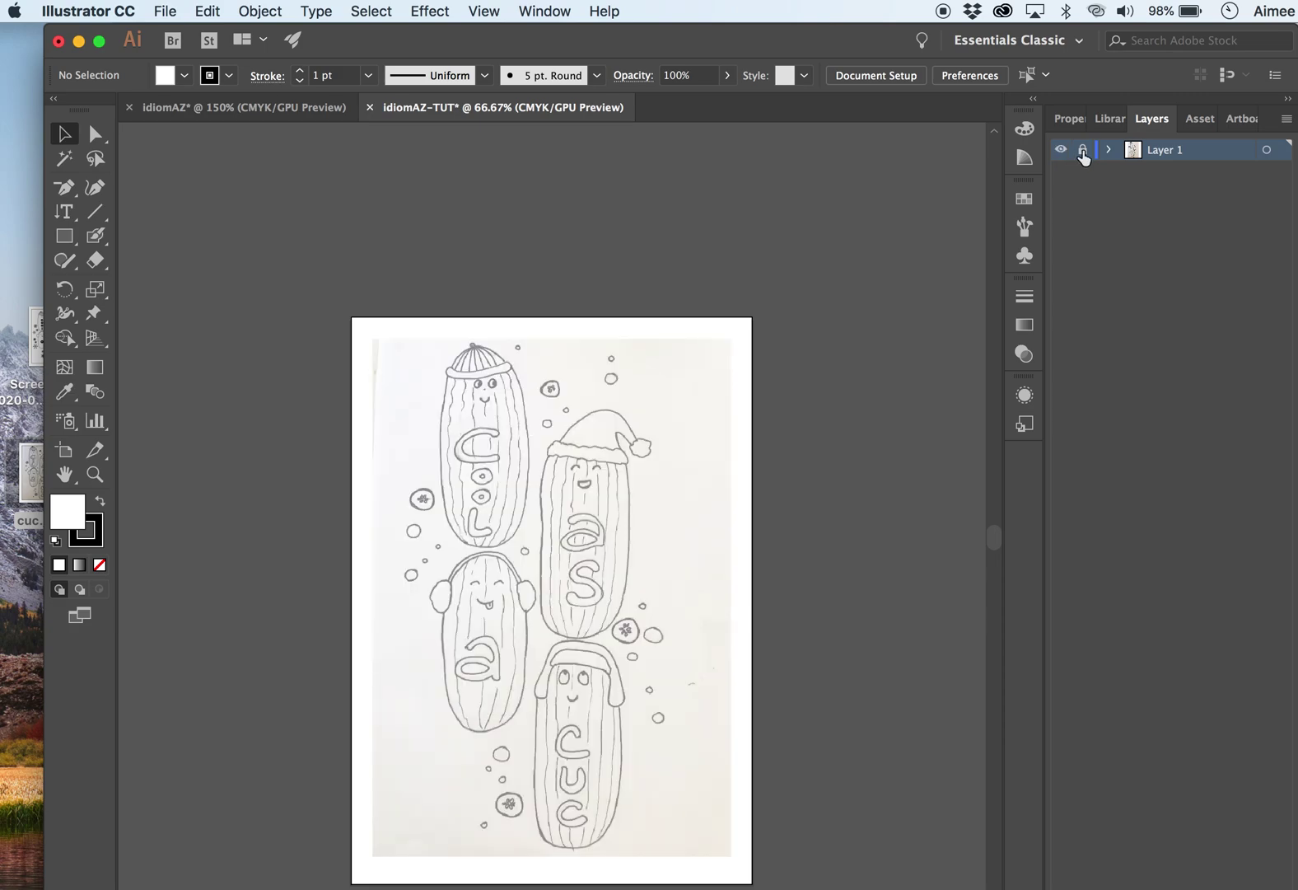
{"action": "left_click", "coordinate": [1083, 151]}
- Add a new layer named TRACE above the locked sketch layer
{"action": "left_click", "coordinate": [1289, 121]}
{"action": "left_click", "coordinate": [1247, 123]}
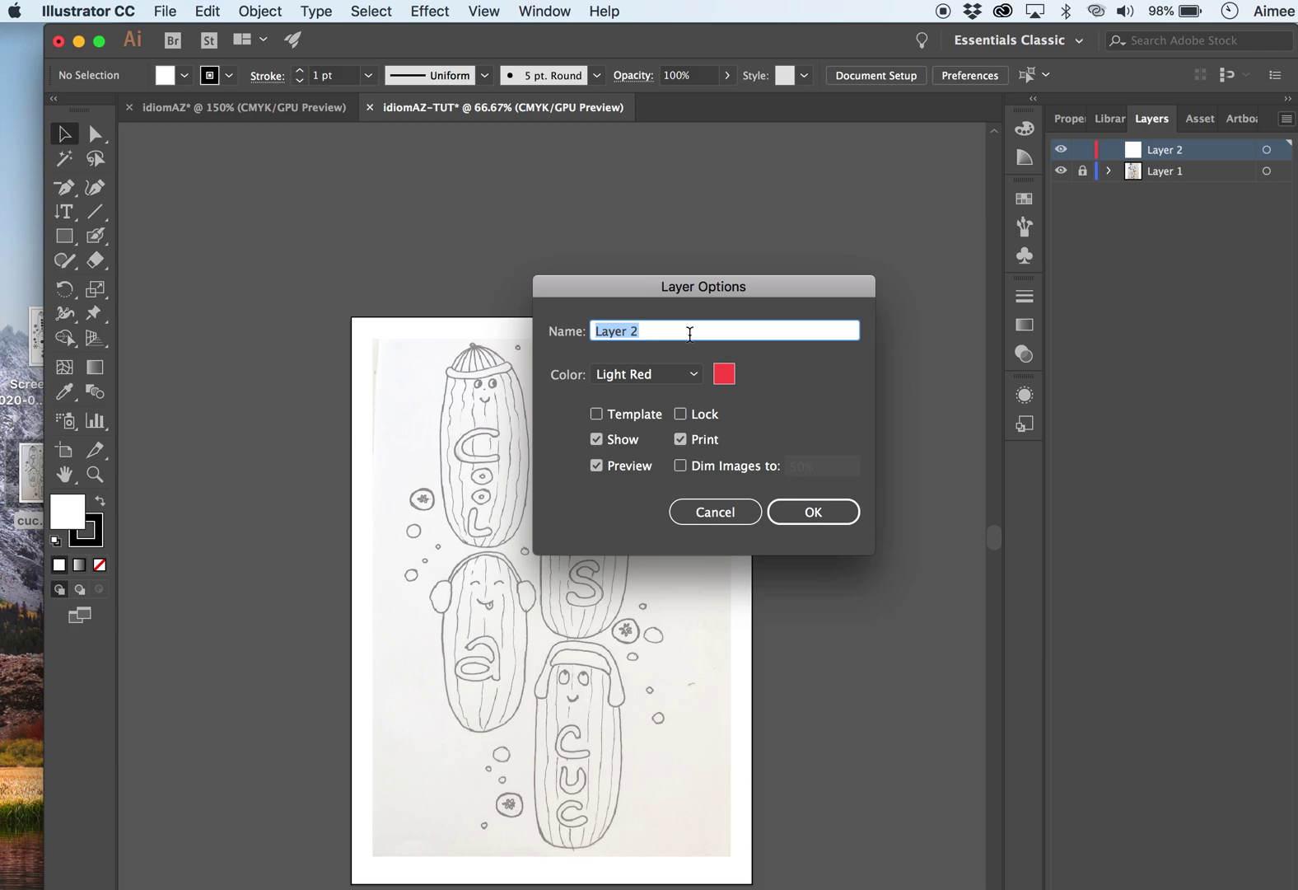
{"action": "type", "text": "TR"}
{"action": "left_click", "coordinate": [830, 511]}
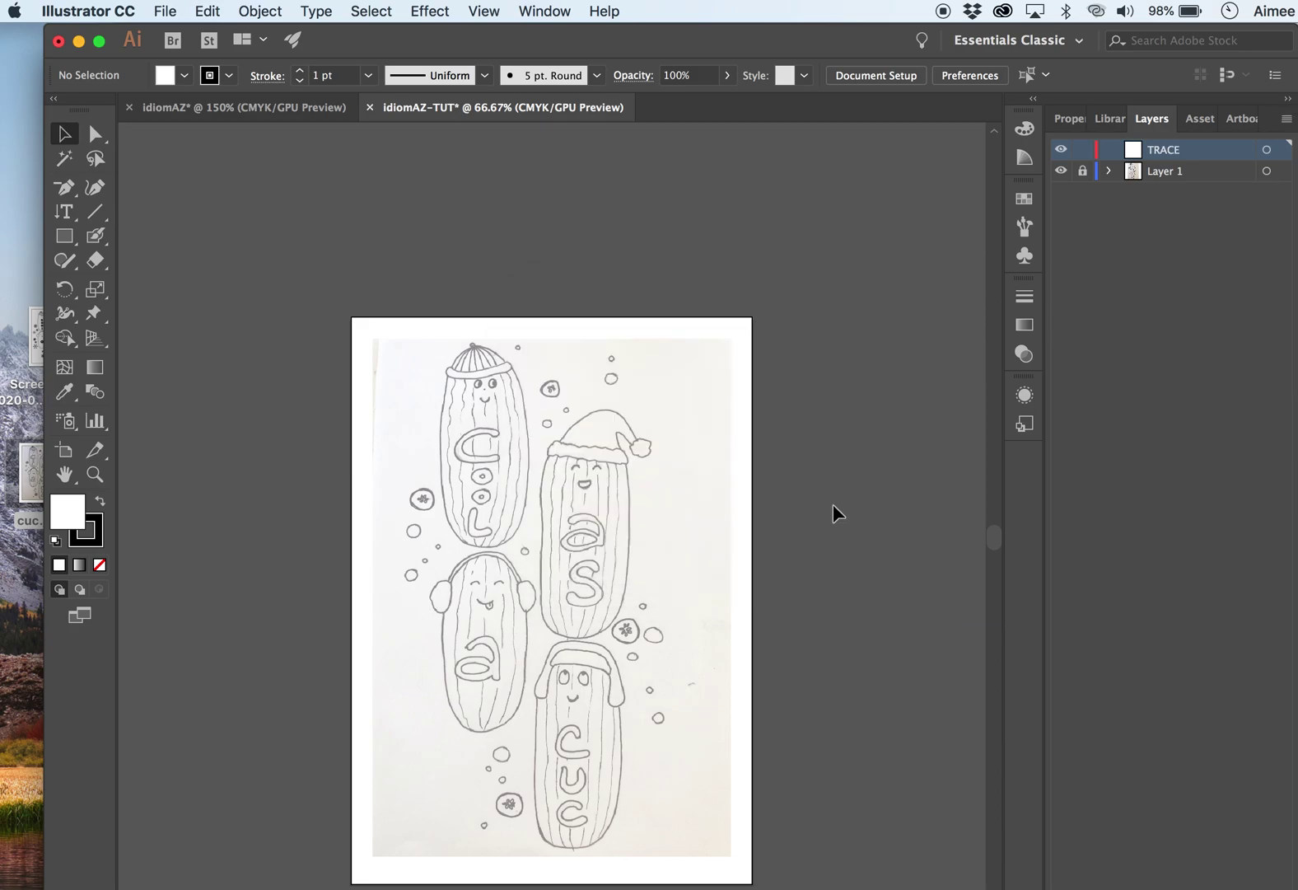
- Rename Layer 1, which holds the sketch image, as DRAWING
{"action": "double_click", "coordinate": [1165, 172]}
{"action": "type", "text": "SKETCH"}
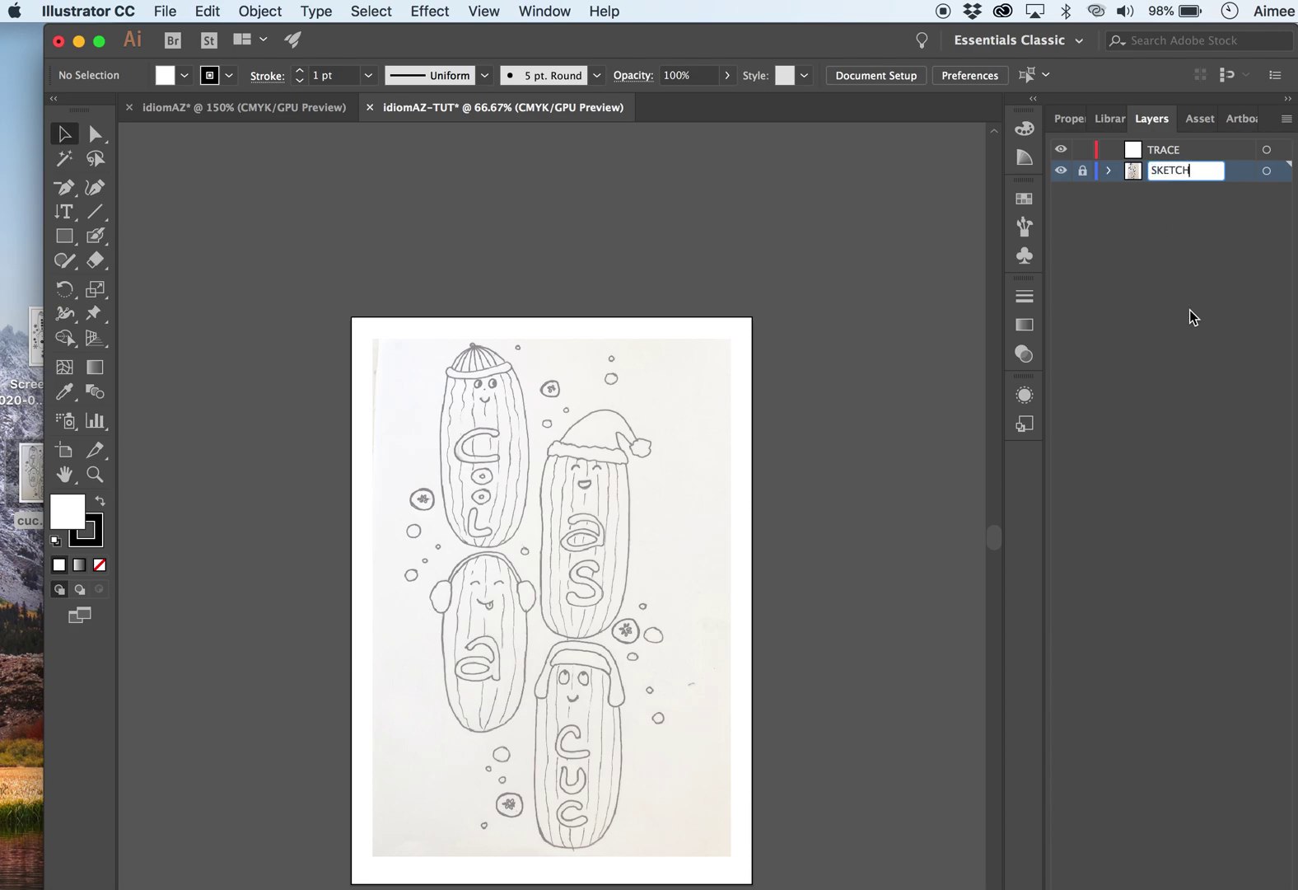
{"action": "left_click_drag", "start_coordinate": [1187, 170], "coordinate": [1129, 169]}
{"action": "type", "text": "DRAWI"}
{"action": "key", "text": "Return"}
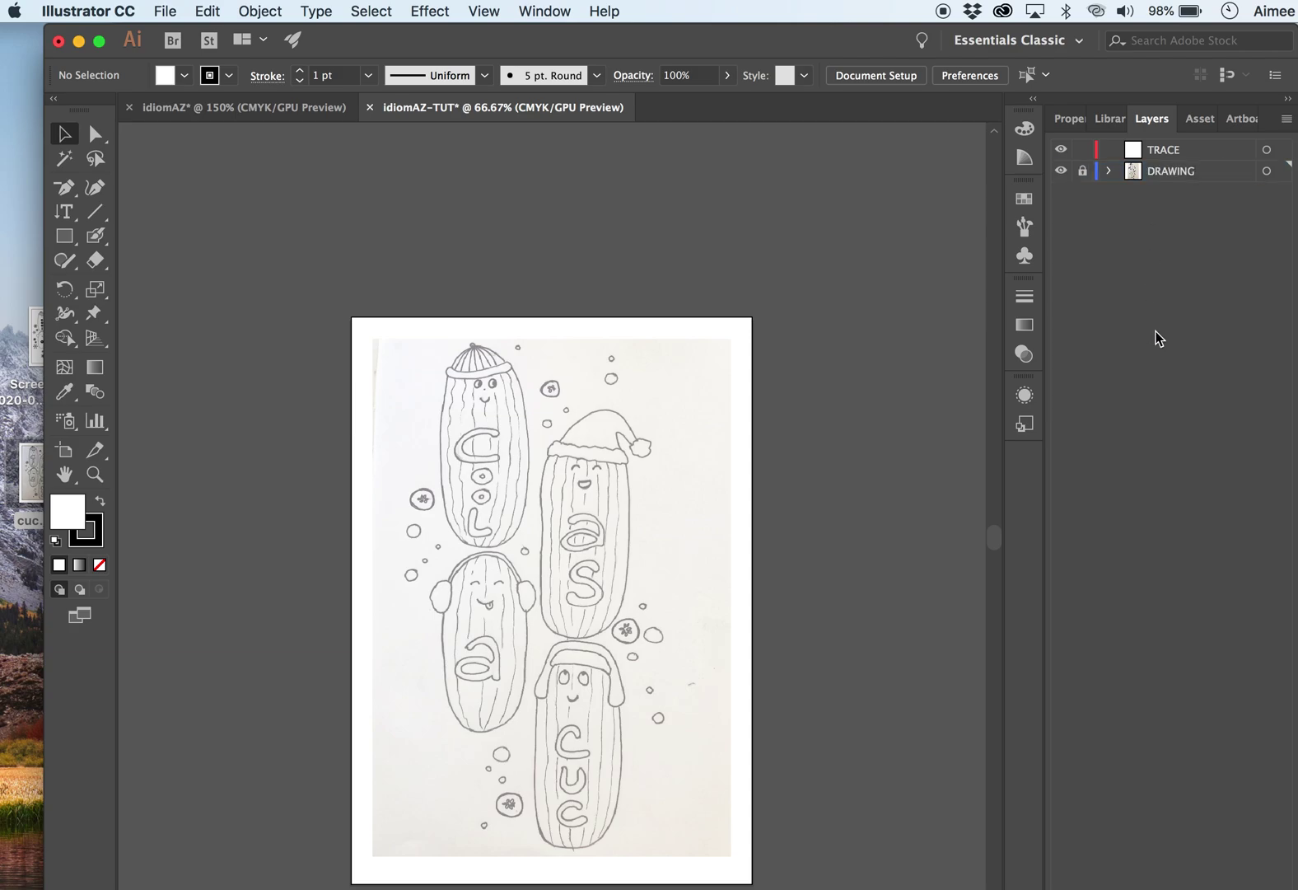
- On the TRACE layer, use the Blob Brush with no fill and a black stroke to draw a long arc across the upper cucumbers
{"action": "left_click", "coordinate": [1178, 153]}
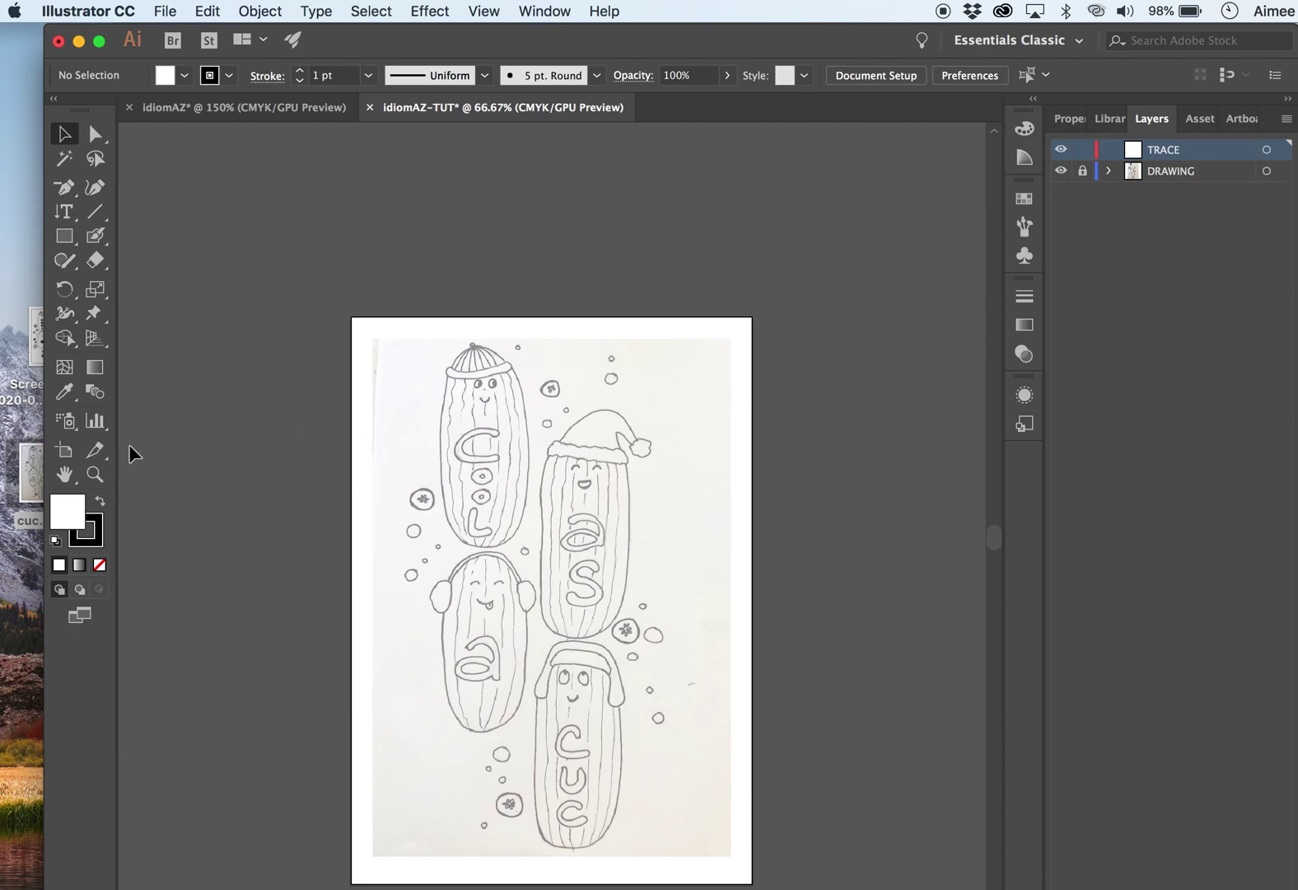
{"action": "left_click", "coordinate": [103, 239]}
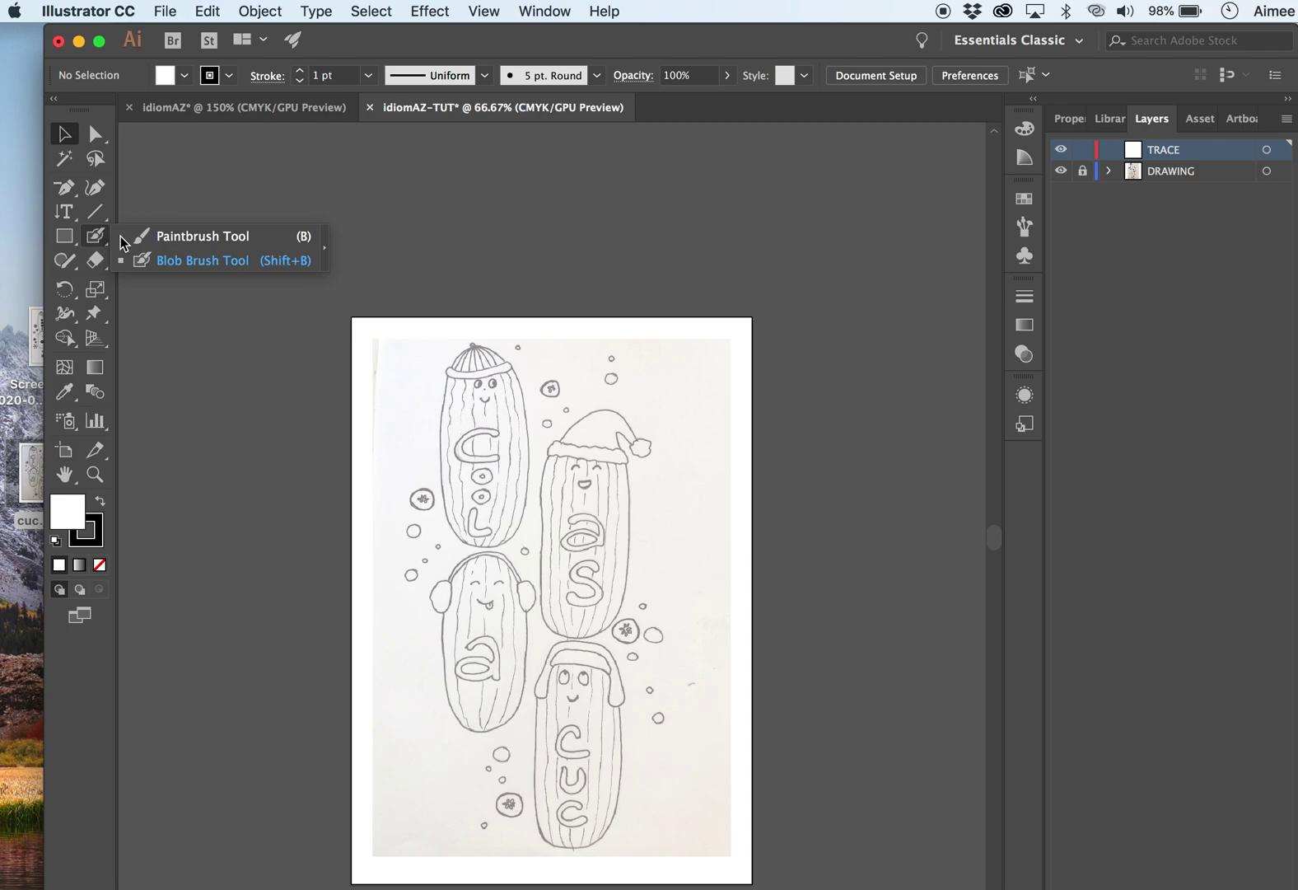
{"action": "left_click", "coordinate": [192, 262]}
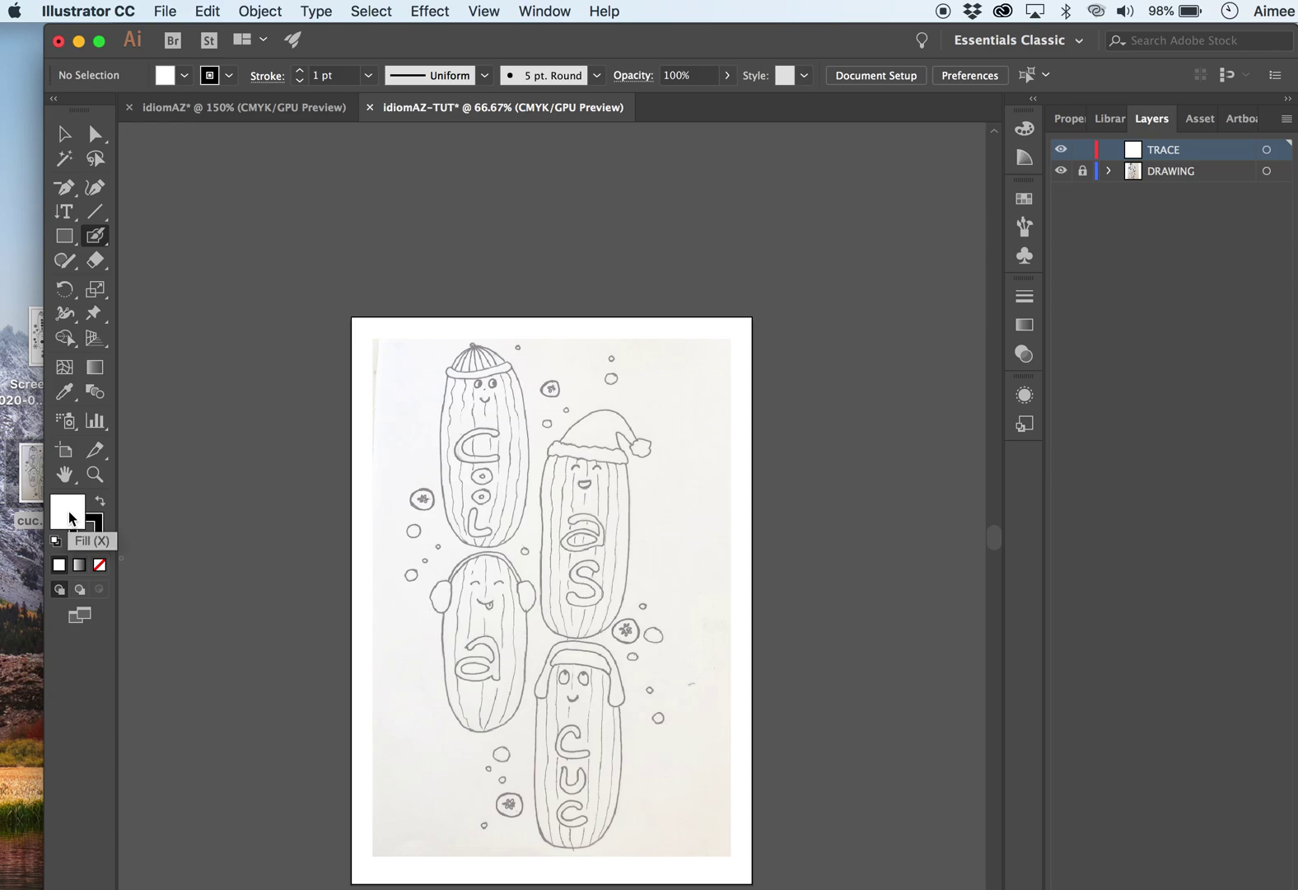
{"action": "left_click", "coordinate": [100, 566]}
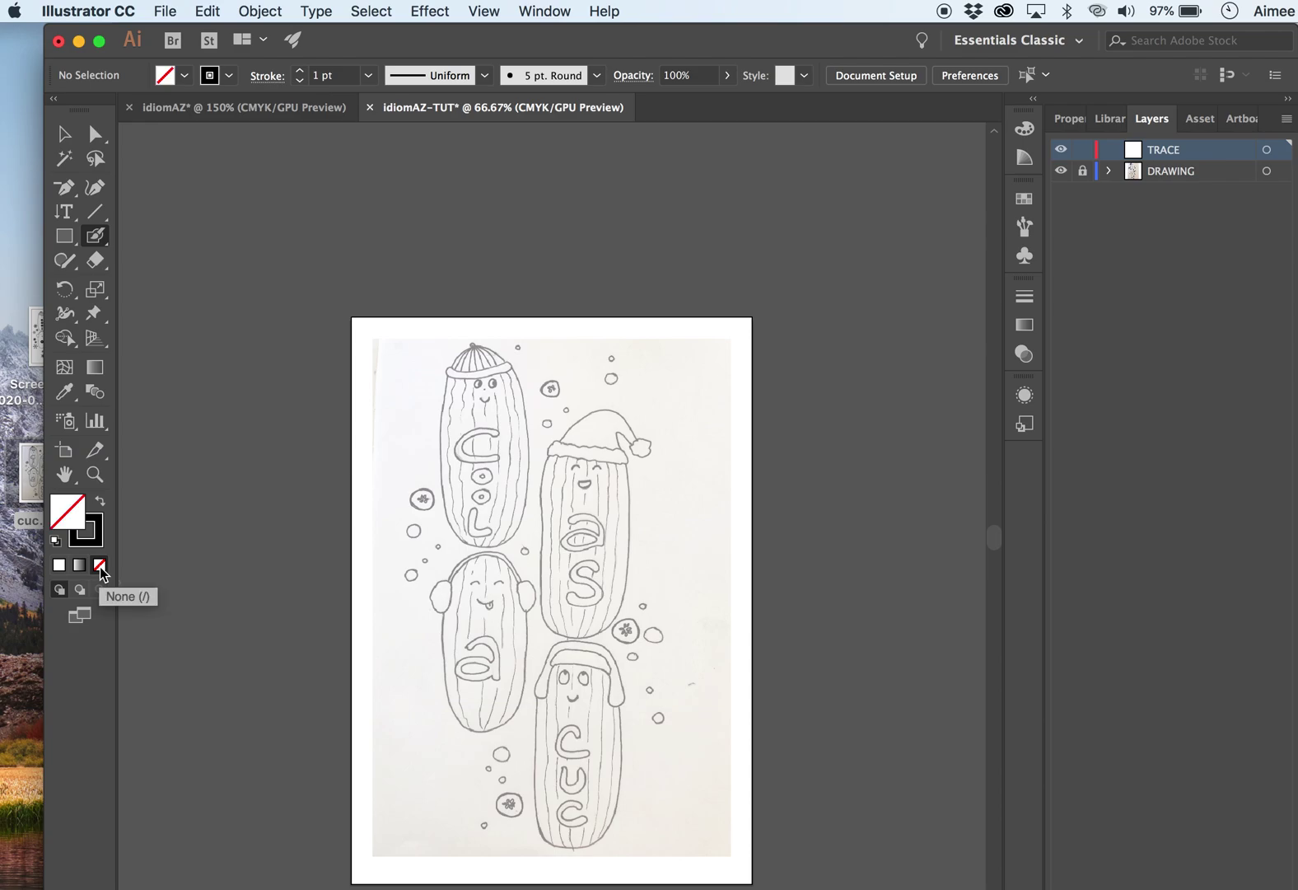
{"action": "left_click", "coordinate": [92, 538]}
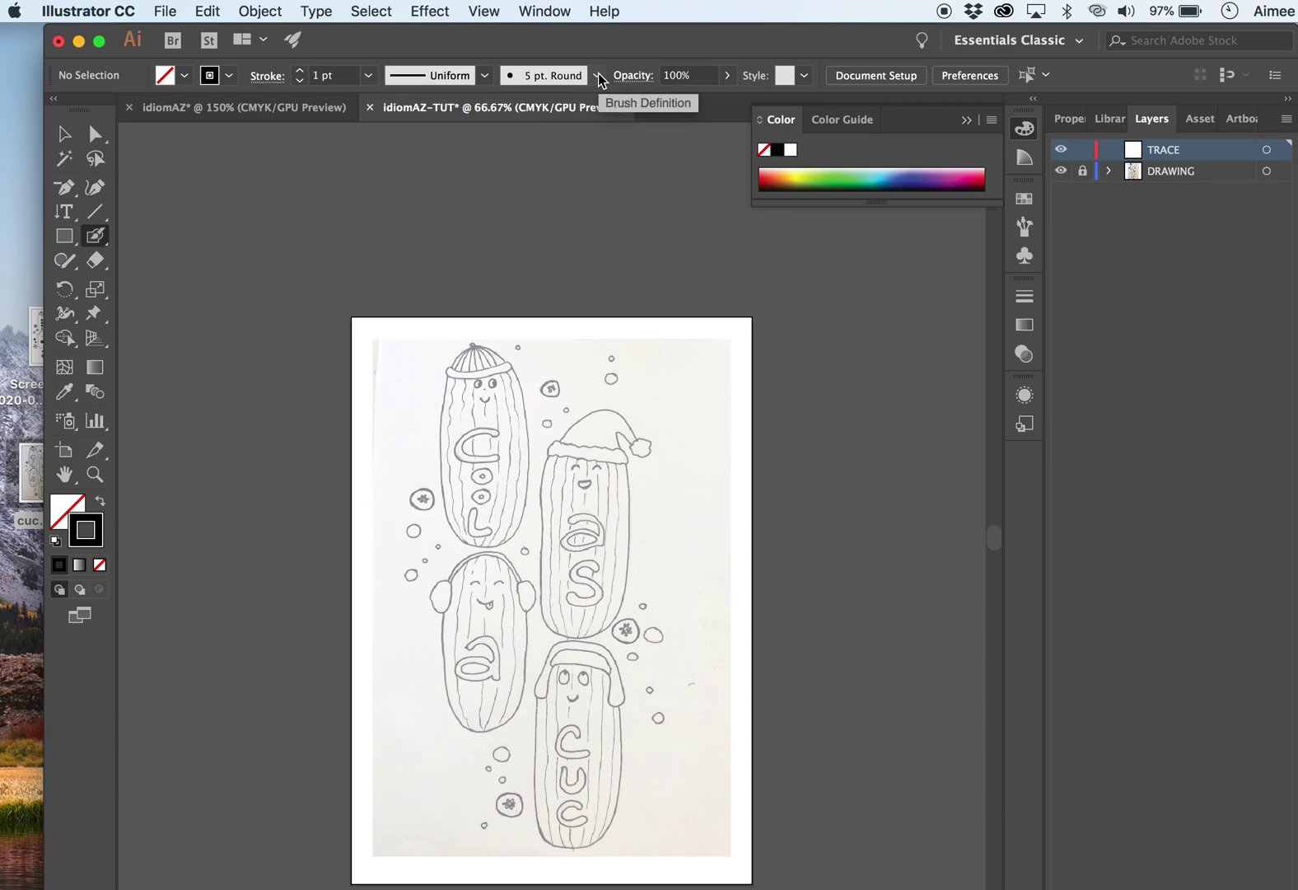
{"action": "mouse_move", "coordinate": [400, 515]}
{"action": "left_mouse_down"}
{"action": "mouse_move", "coordinate": [502, 409]}
{"action": "mouse_move", "coordinate": [605, 397]}
{"action": "left_mouse_up"}
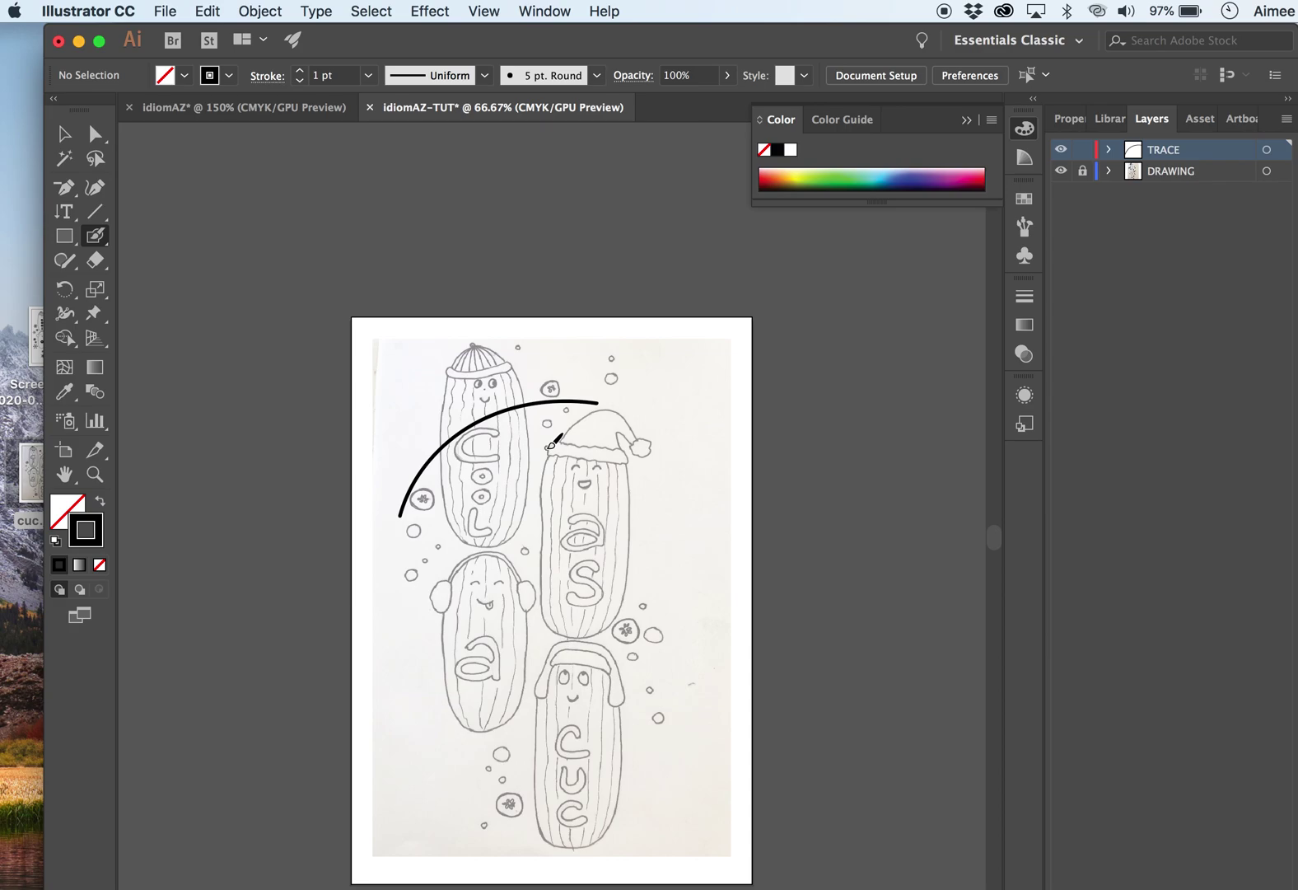
- Undo the long black arc drawn across the upper cucumbers on the TRACE layer
{"action": "key", "text": "super+z"}
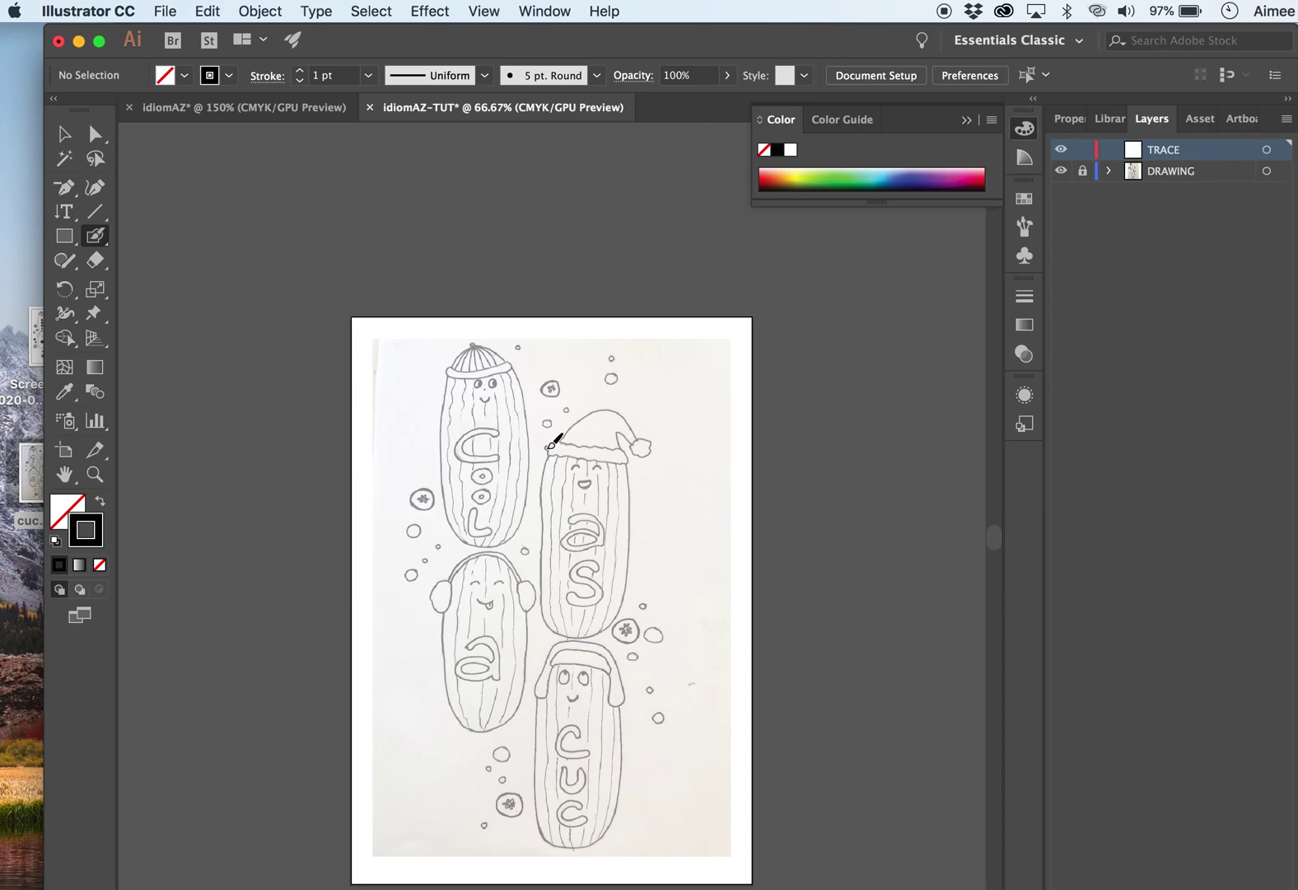
{"action": "key", "text": "super+equal"}
{"action": "key", "text": "super+equal"}
{"action": "key", "text": "super+equal"}
{"action": "key", "text": "super+equal"}
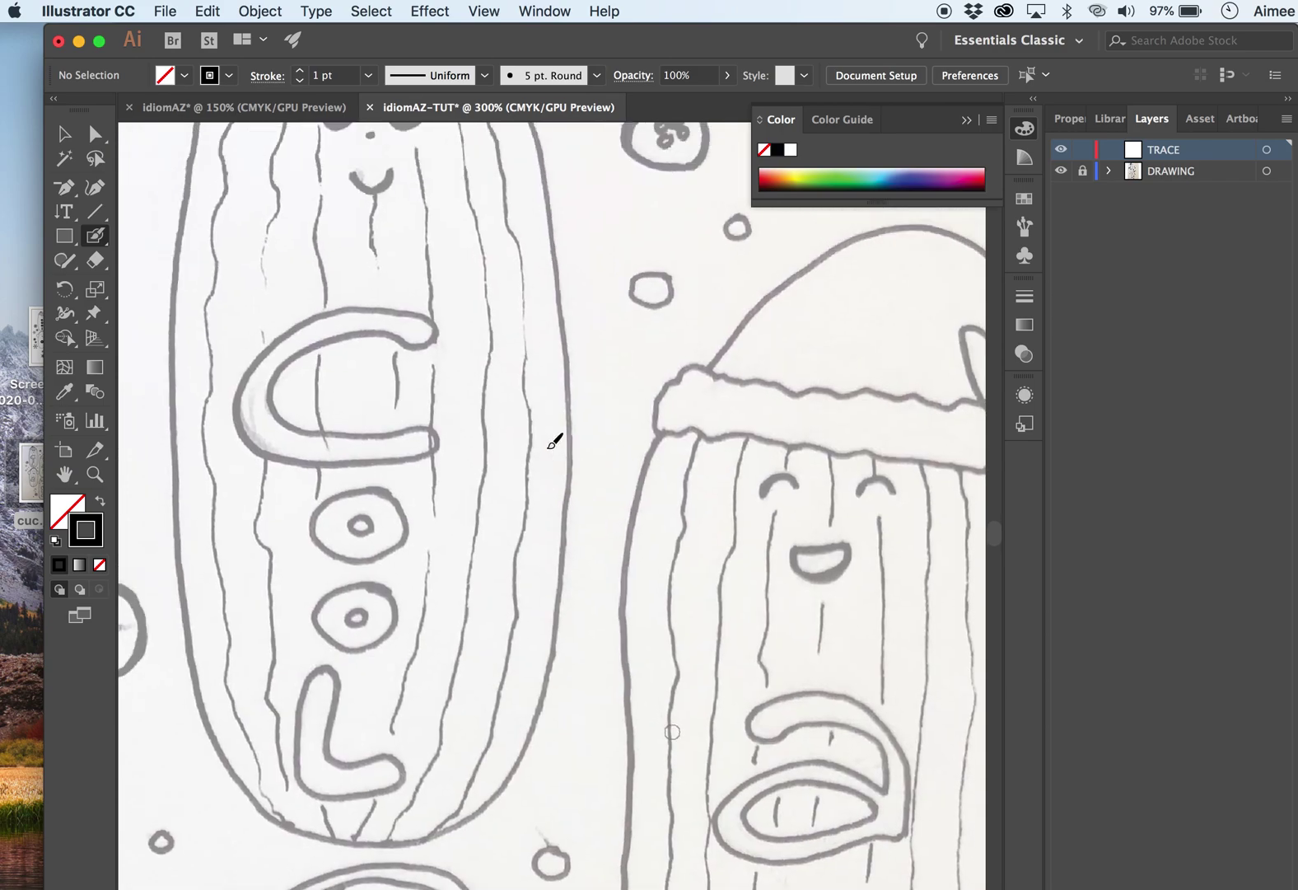
{"action": "scroll", "coordinate": [555, 441], "scroll_direction": "up", "scroll_amount": 10}
{"action": "scroll", "coordinate": [554, 440], "scroll_direction": "left", "scroll_amount": 4}
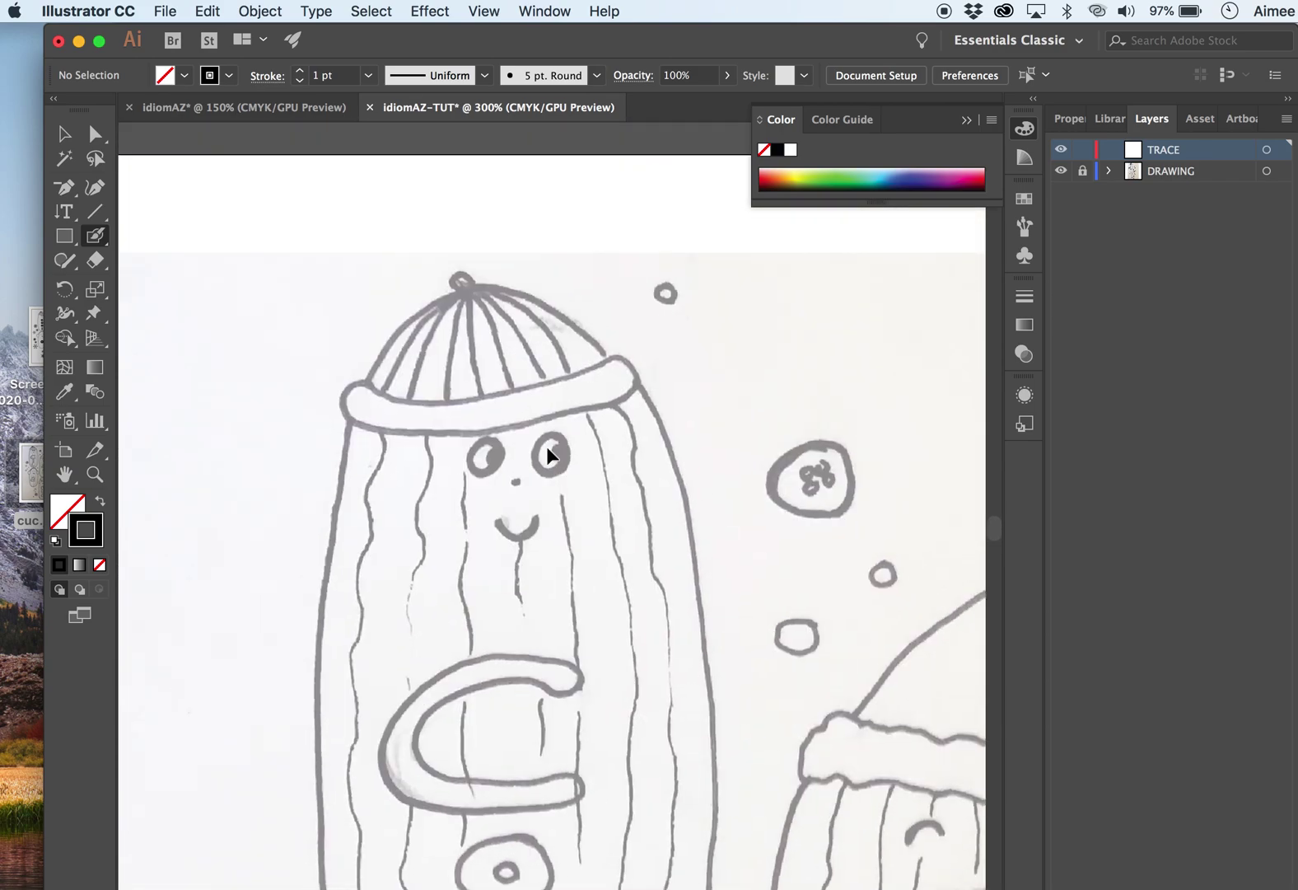
{"action": "key", "text": "super+equal"}
{"action": "key", "text": "super+equal"}
{"action": "scroll", "coordinate": [552, 445], "scroll_direction": "up", "scroll_amount": 6}
{"action": "scroll", "coordinate": [552, 444], "scroll_direction": "left", "scroll_amount": 3}
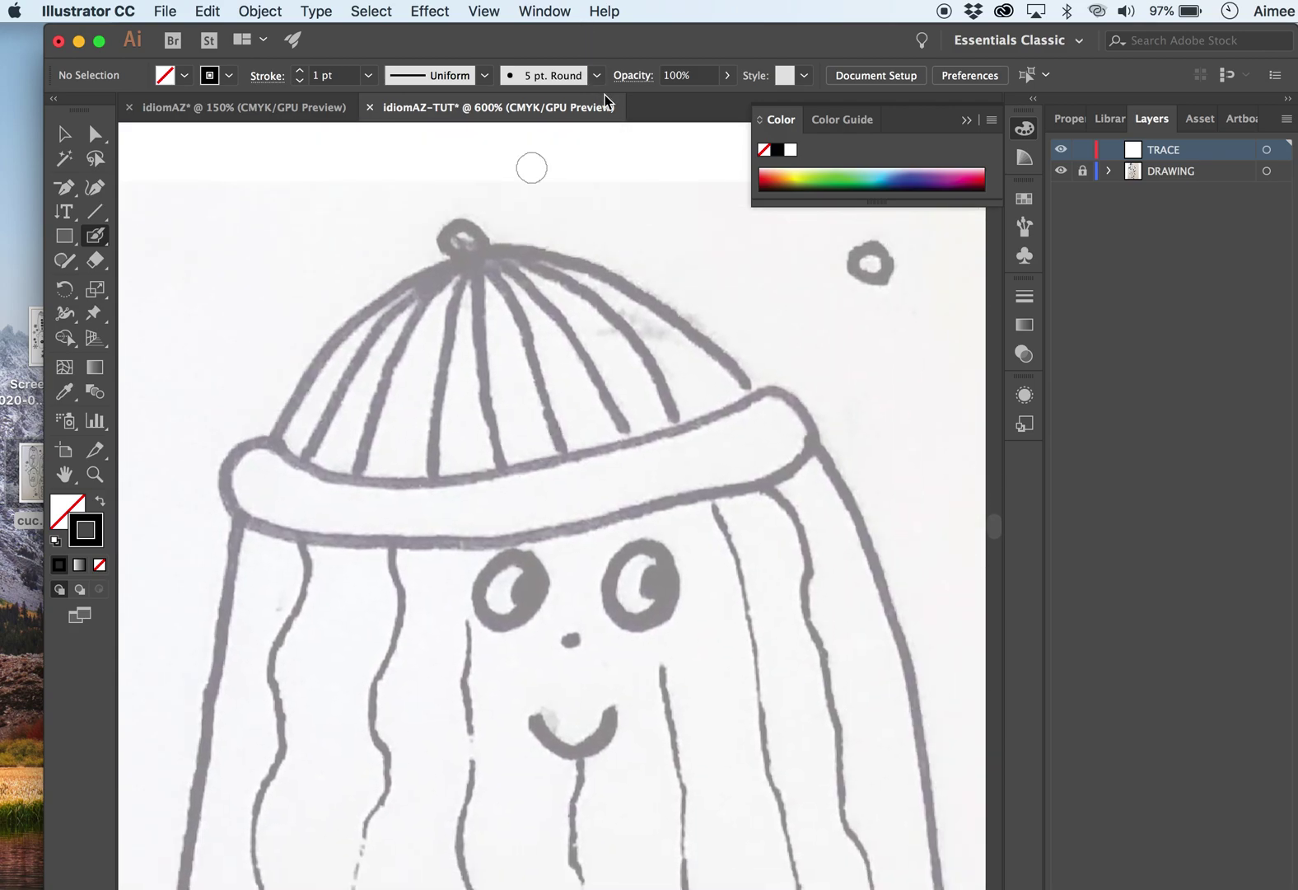
- Set the stroke weight to 0.25 pt and try a Blob Brush stroke across the top of the first cucumber's hat
{"action": "left_click", "coordinate": [598, 76]}
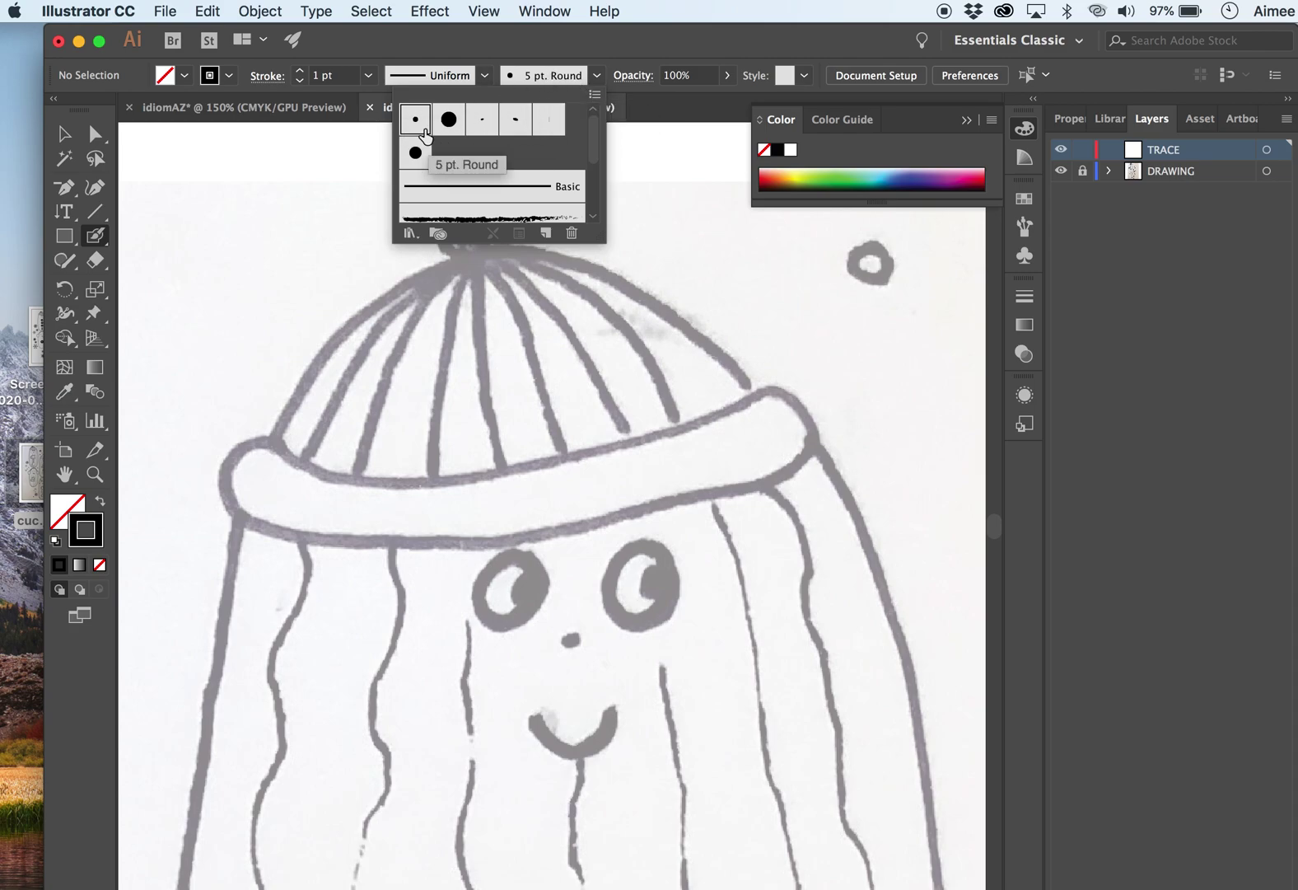
{"action": "left_click", "coordinate": [368, 78]}
{"action": "left_click", "coordinate": [367, 79]}
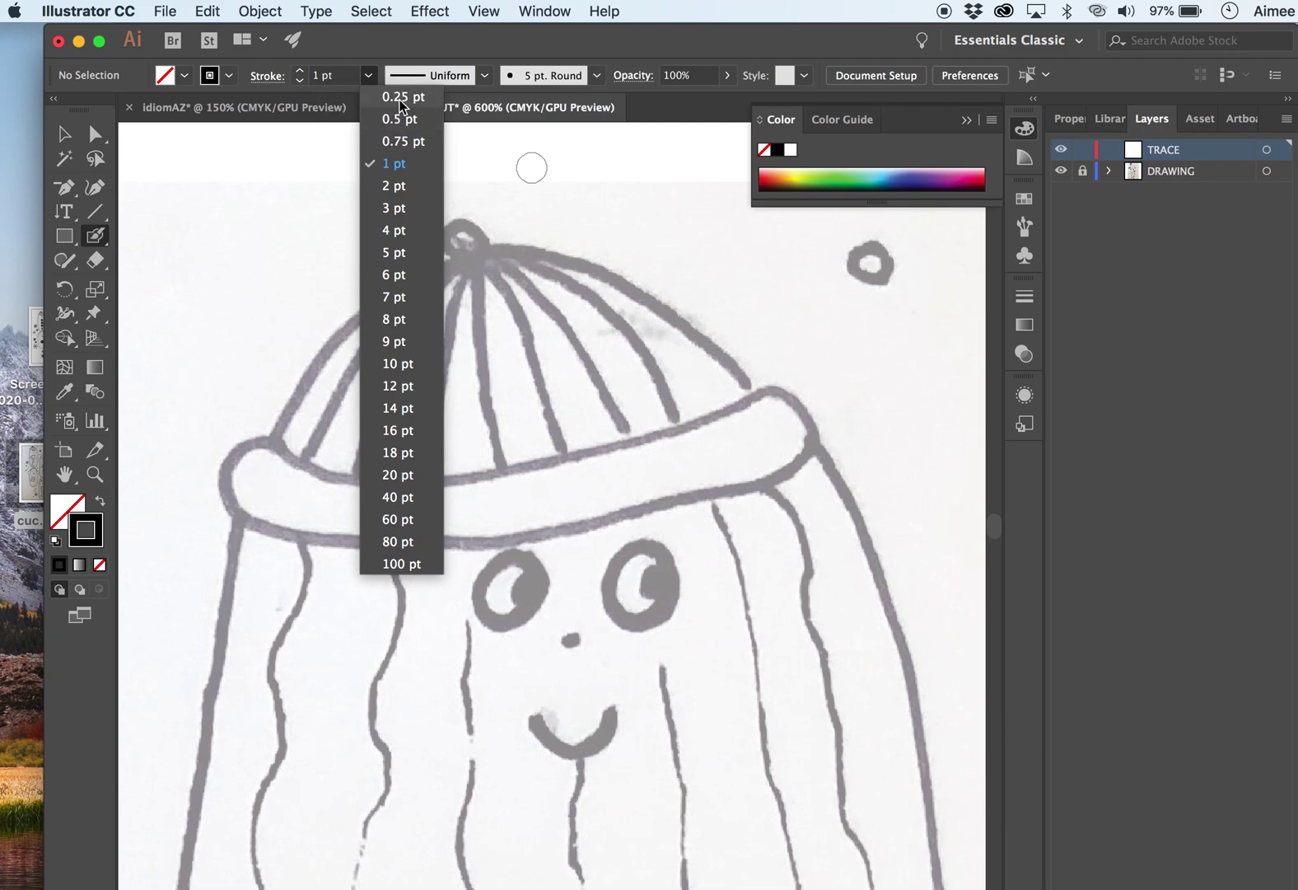
{"action": "left_click", "coordinate": [403, 98]}
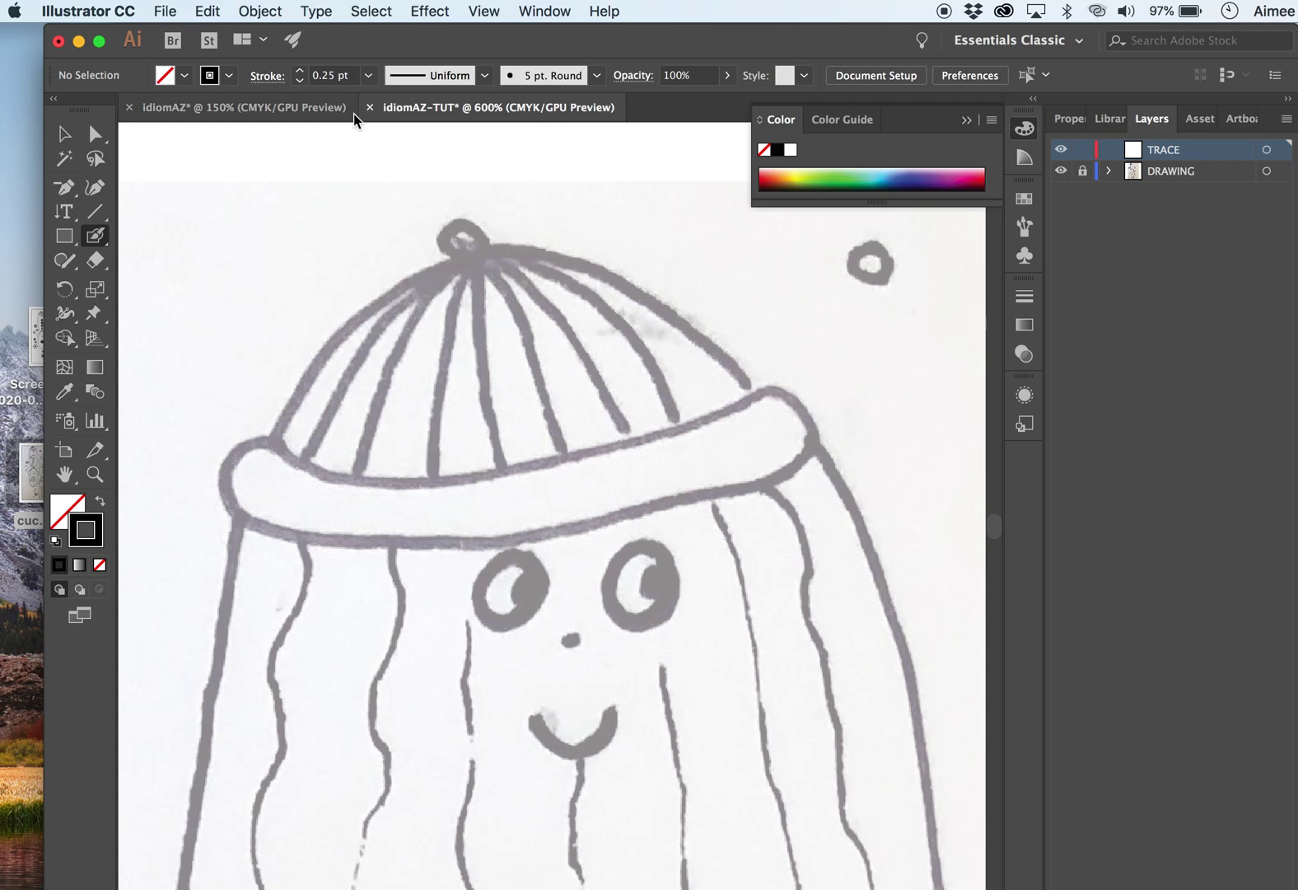
{"action": "left_click_drag", "start_coordinate": [307, 293], "coordinate": [596, 287]}
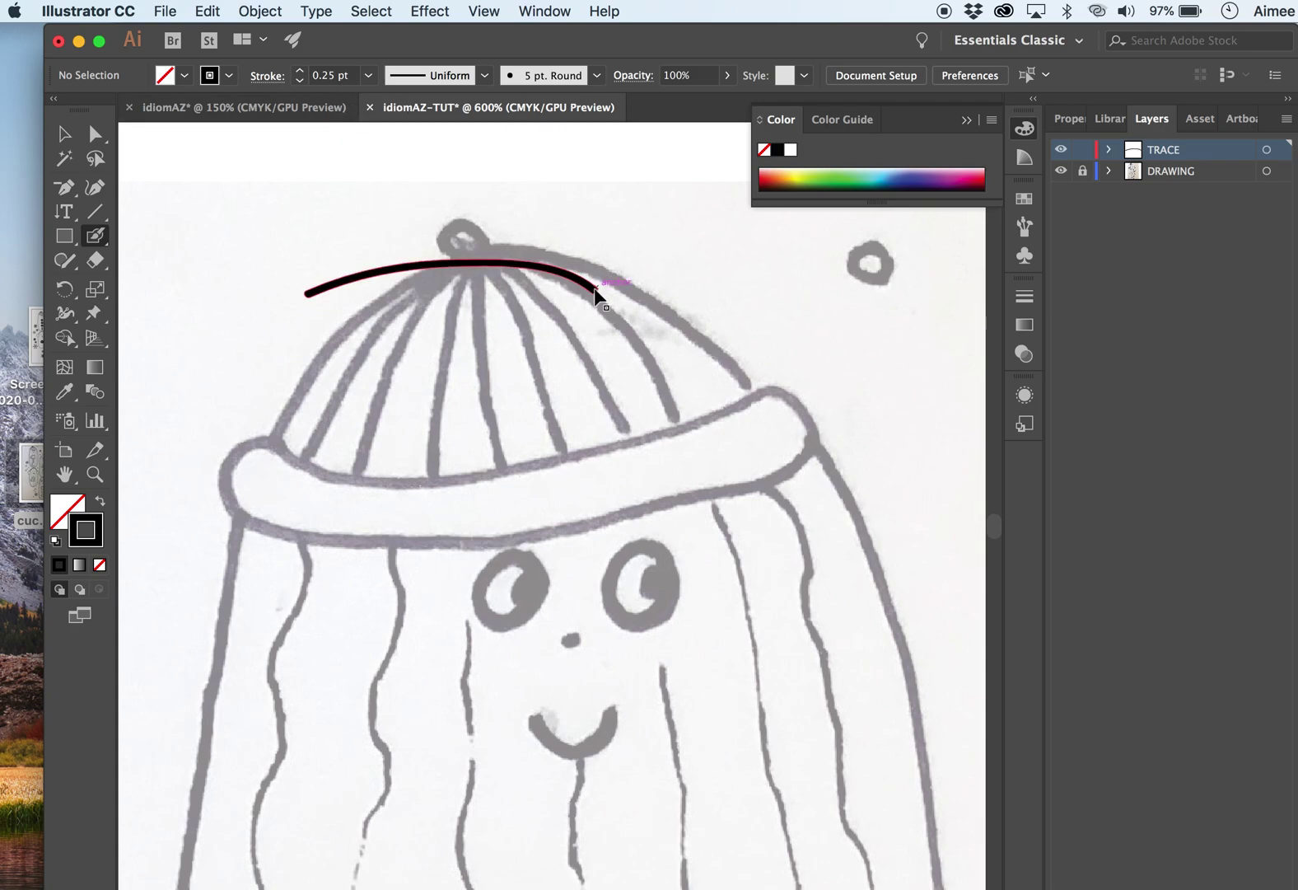
{"action": "key", "text": "super+z"}
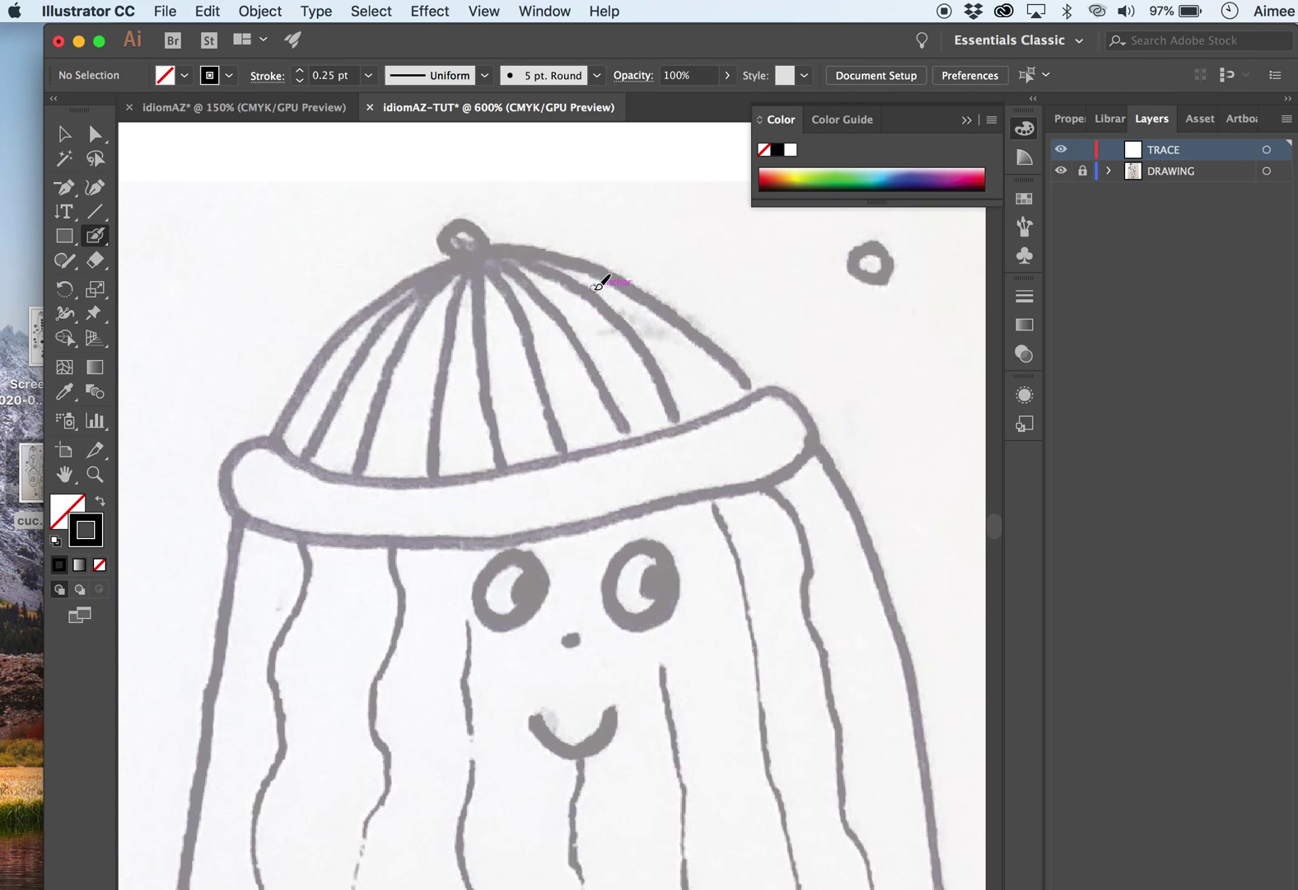
- Try tracing the upper left outline of the hat with the stroke weight set to 0.1 pt
{"action": "left_click", "coordinate": [334, 74]}
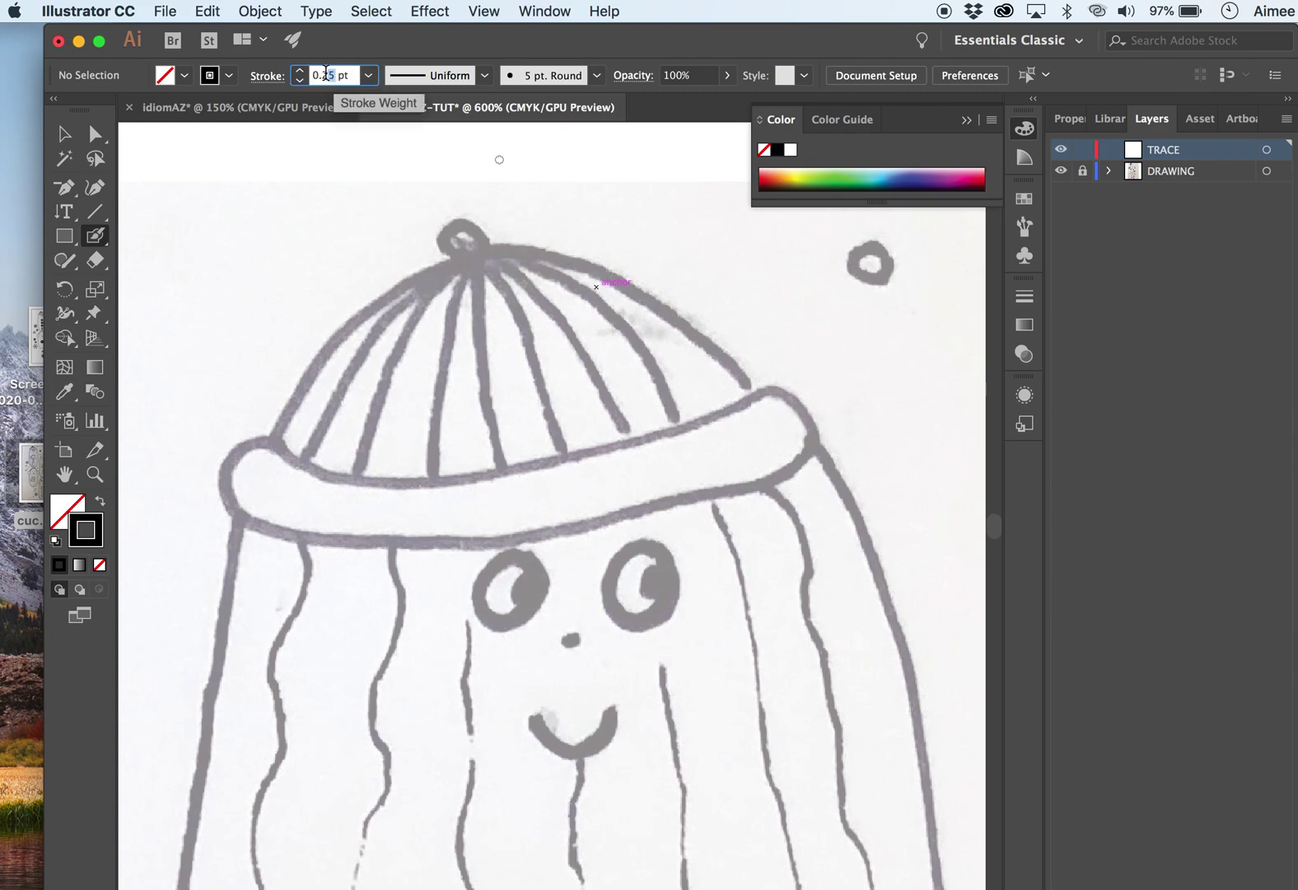
{"action": "type", "text": "1"}
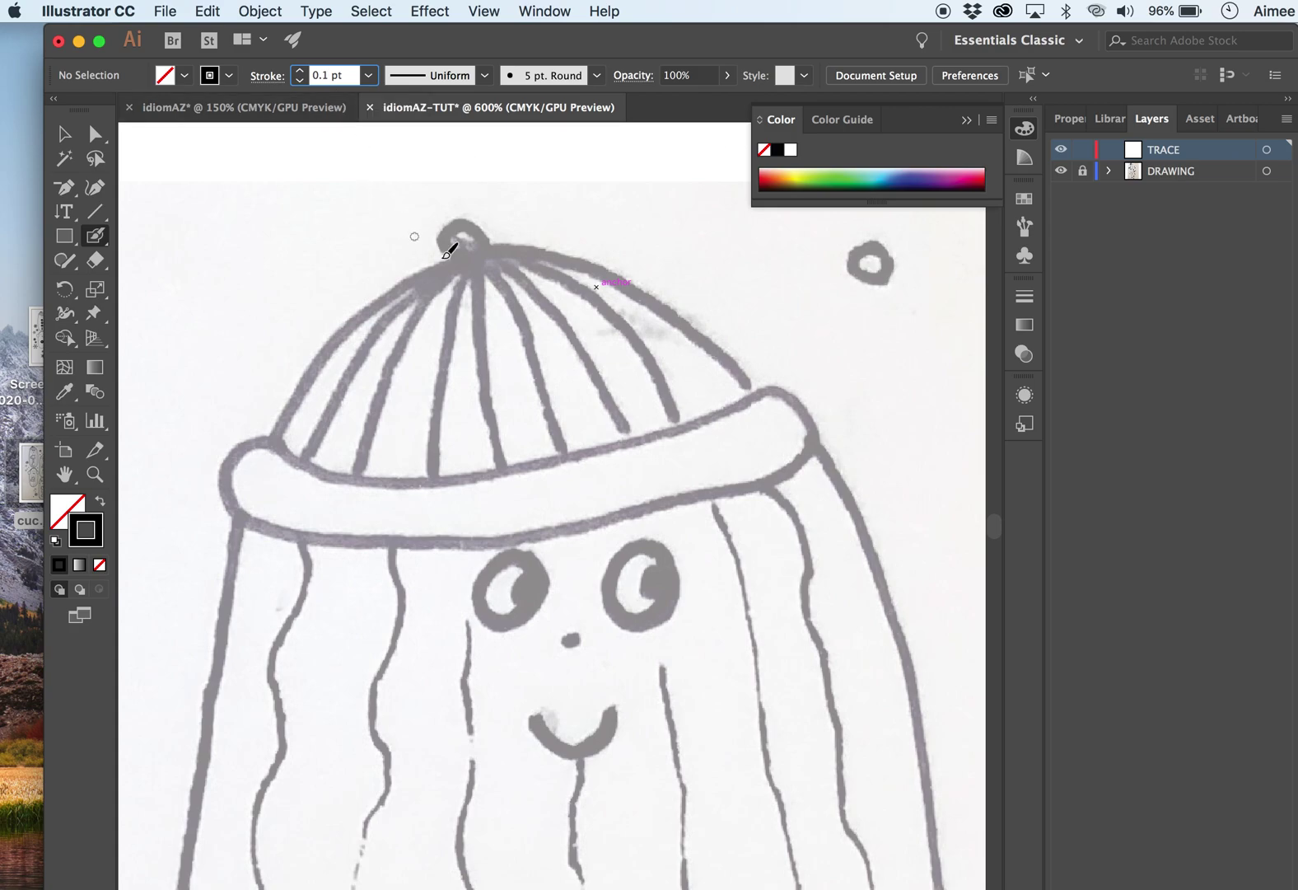
{"action": "key", "text": "Return"}
{"action": "left_click_drag", "start_coordinate": [458, 261], "coordinate": [336, 338]}
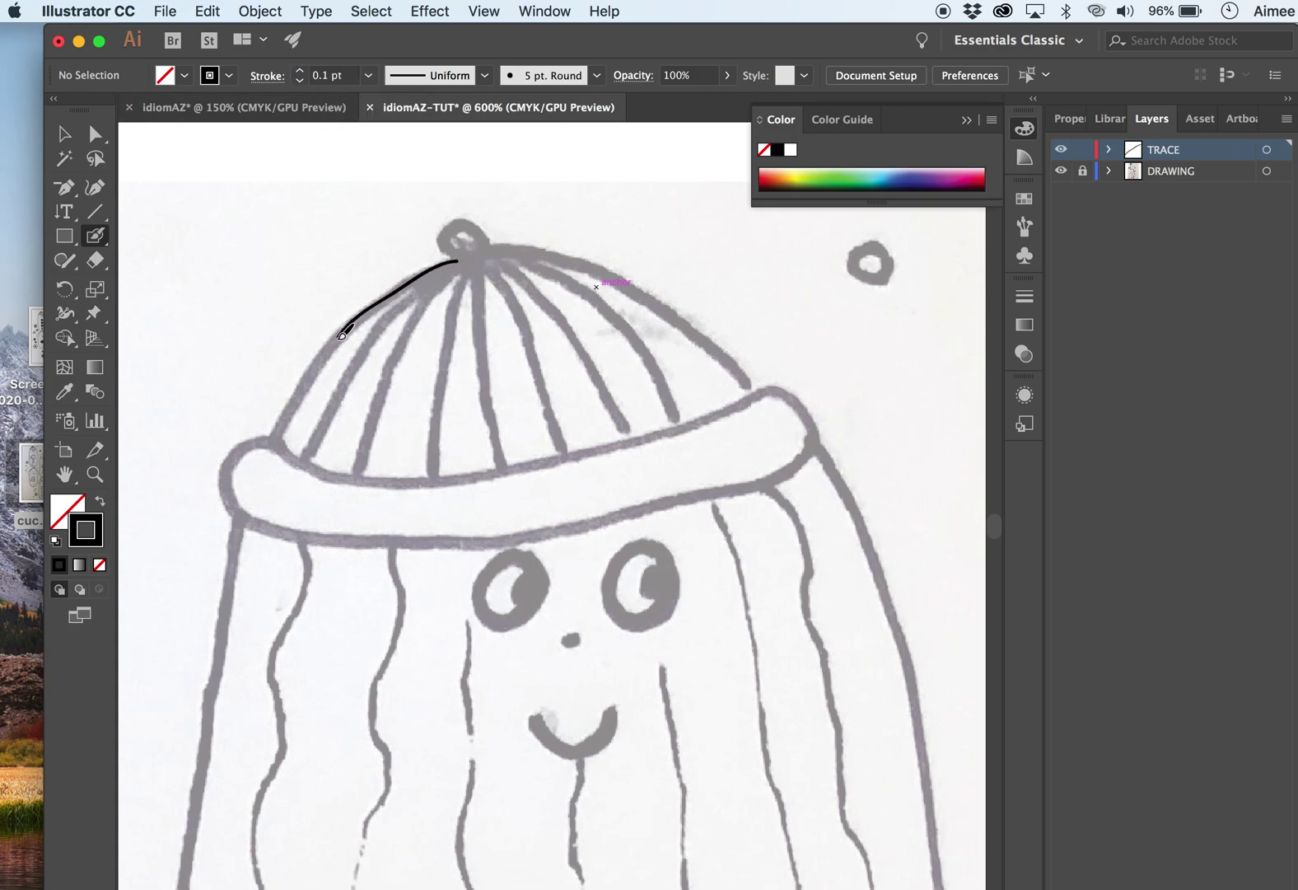
{"action": "mouse_move", "coordinate": [457, 266]}
{"action": "left_mouse_down"}
{"action": "mouse_move", "coordinate": [399, 300]}
{"action": "mouse_move", "coordinate": [356, 371]}
{"action": "left_mouse_up"}
{"action": "key", "text": "super+z"}
{"action": "key", "text": "super+space"}
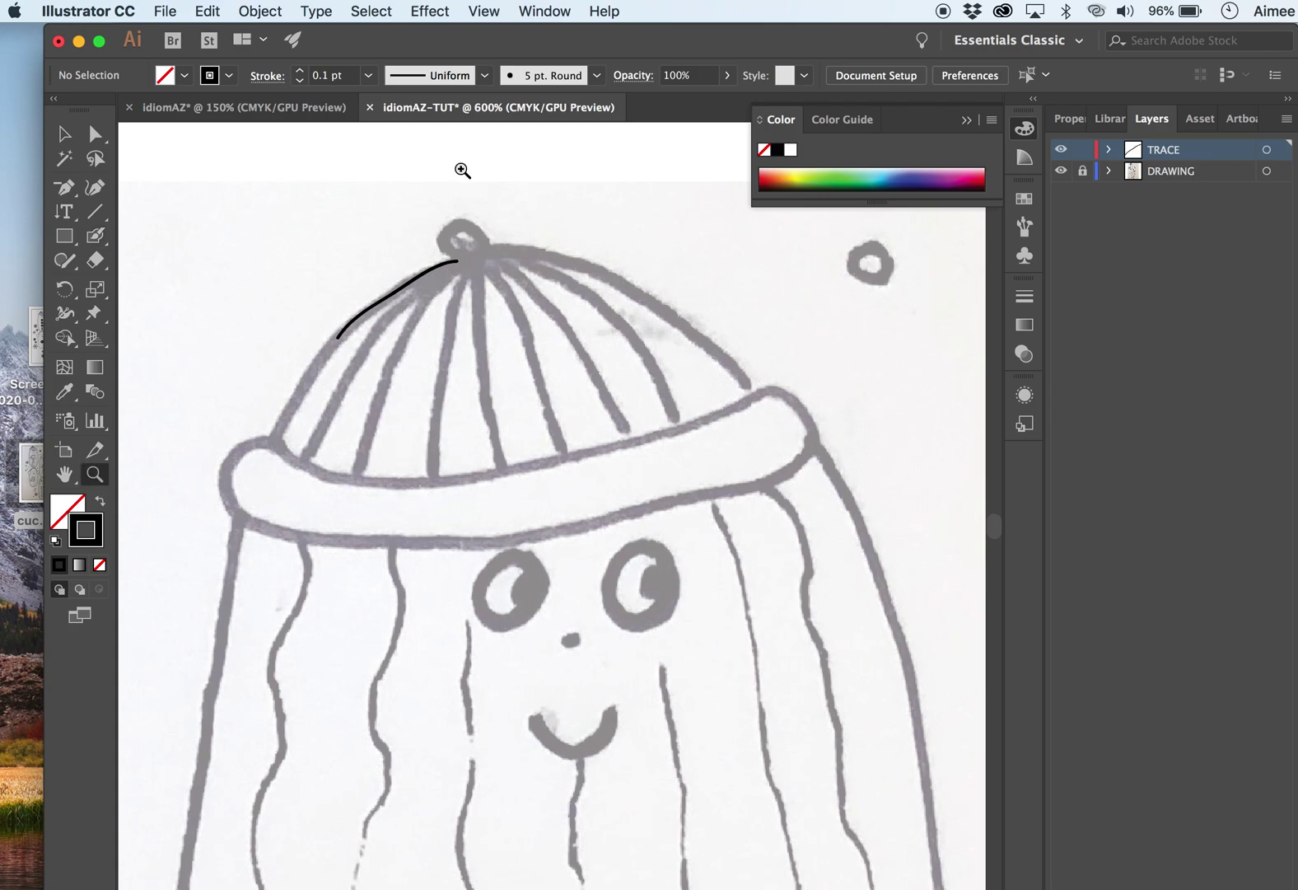
{"action": "key", "text": "super+z"}
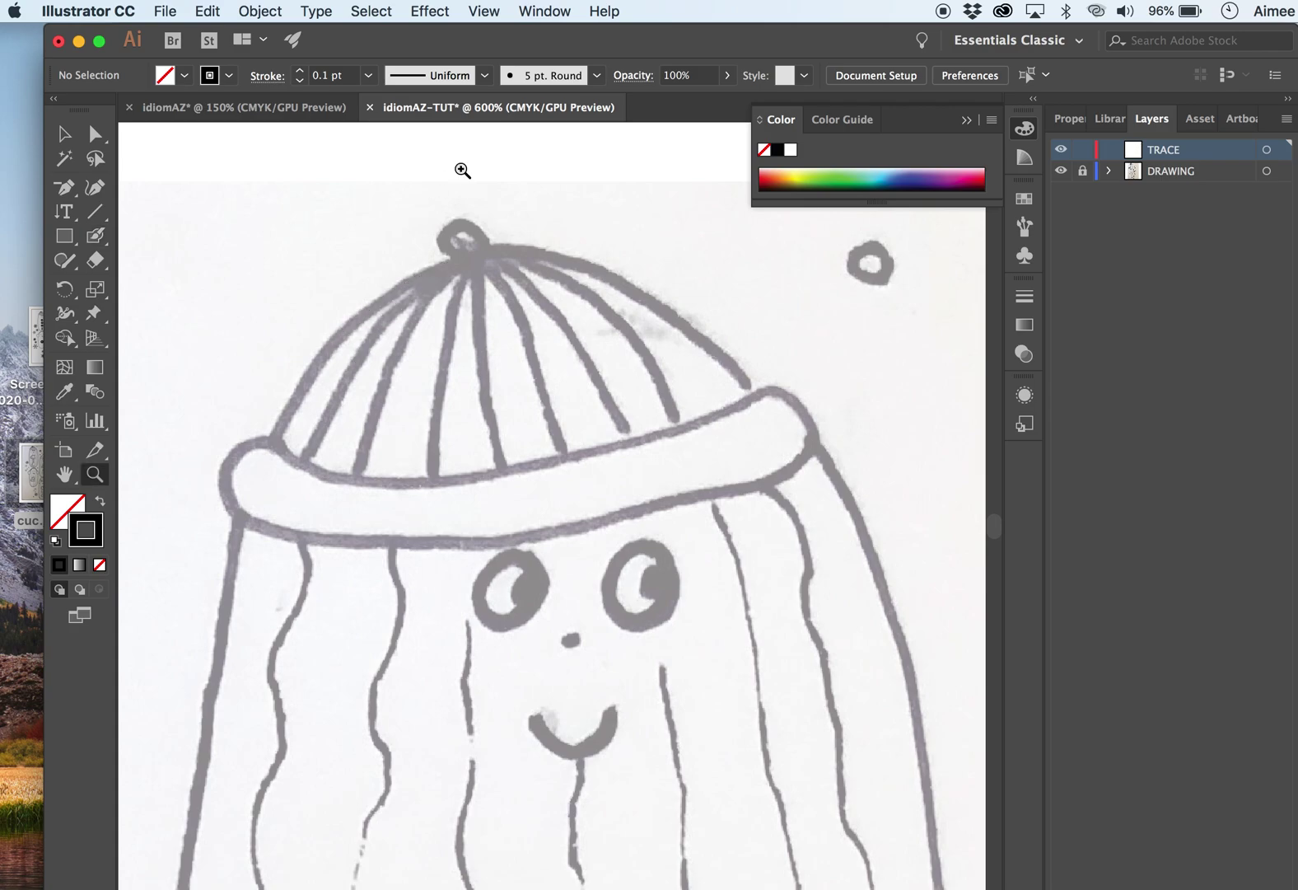
- Try a thick Blob Brush stroke over the hat with the stroke weight set to 6 pt
{"action": "left_click", "coordinate": [368, 75]}
{"action": "left_click", "coordinate": [387, 275]}
{"action": "left_click_drag", "start_coordinate": [277, 414], "coordinate": [504, 298]}
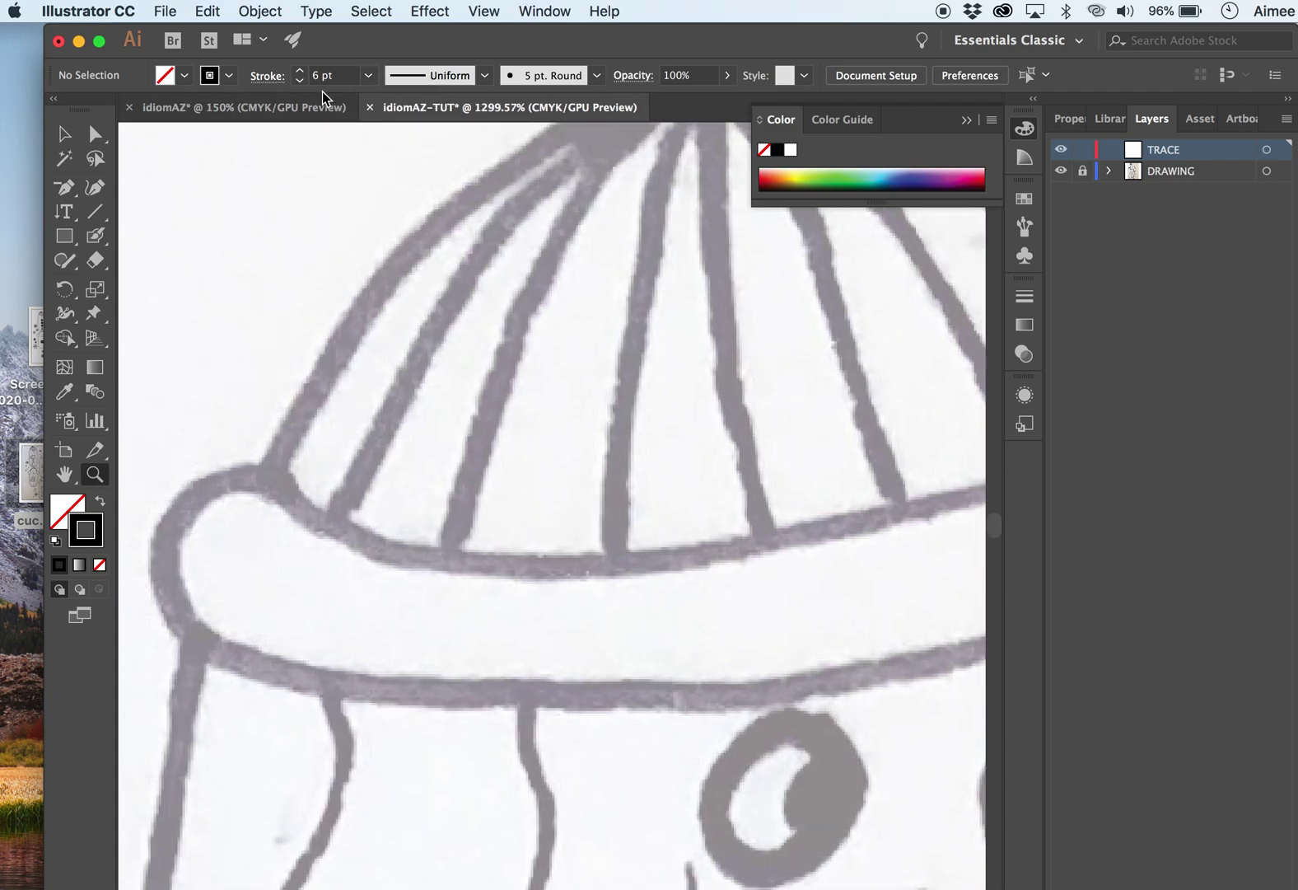
{"action": "left_click", "coordinate": [95, 235]}
{"action": "left_click_drag", "start_coordinate": [405, 399], "coordinate": [688, 498]}
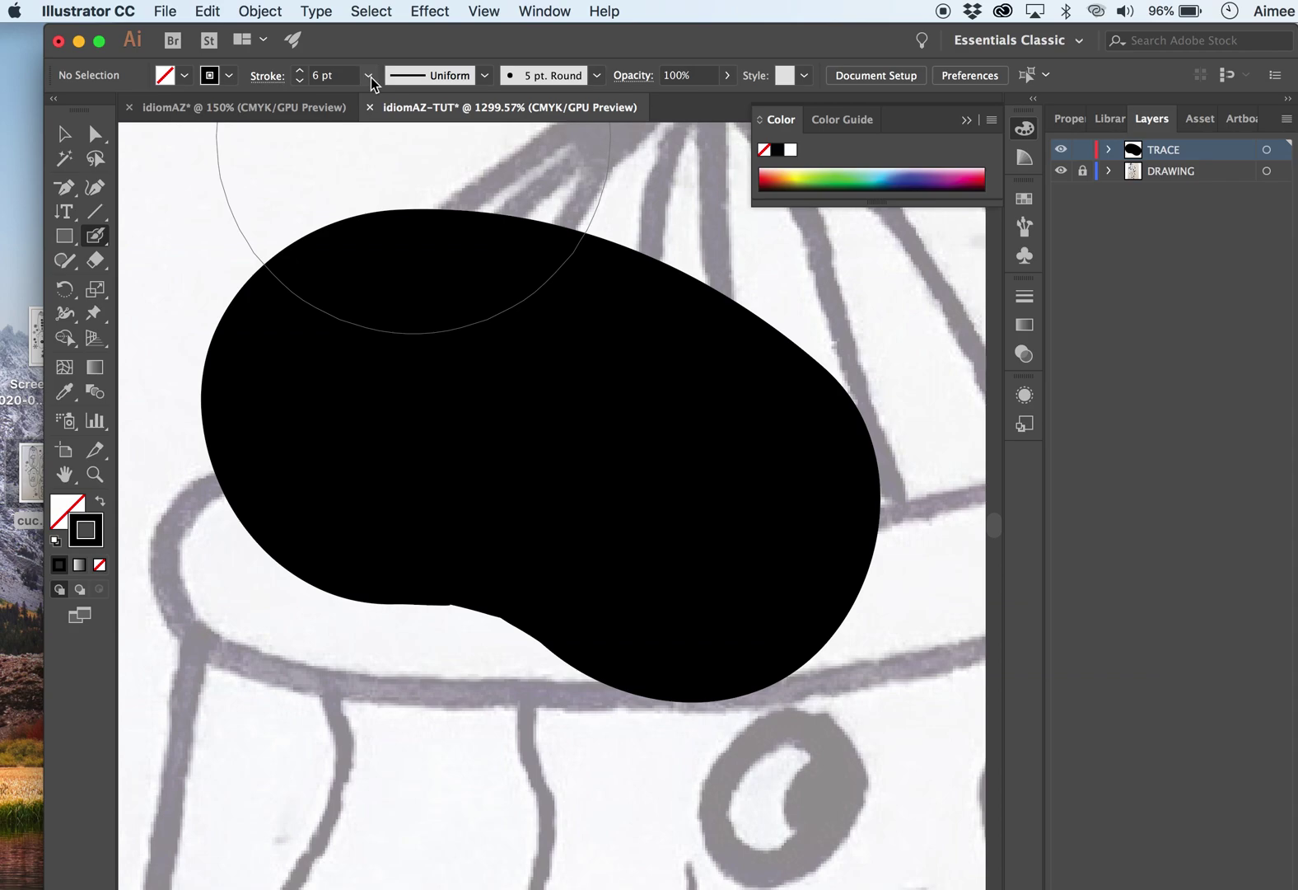
{"action": "key", "text": "super+z"}
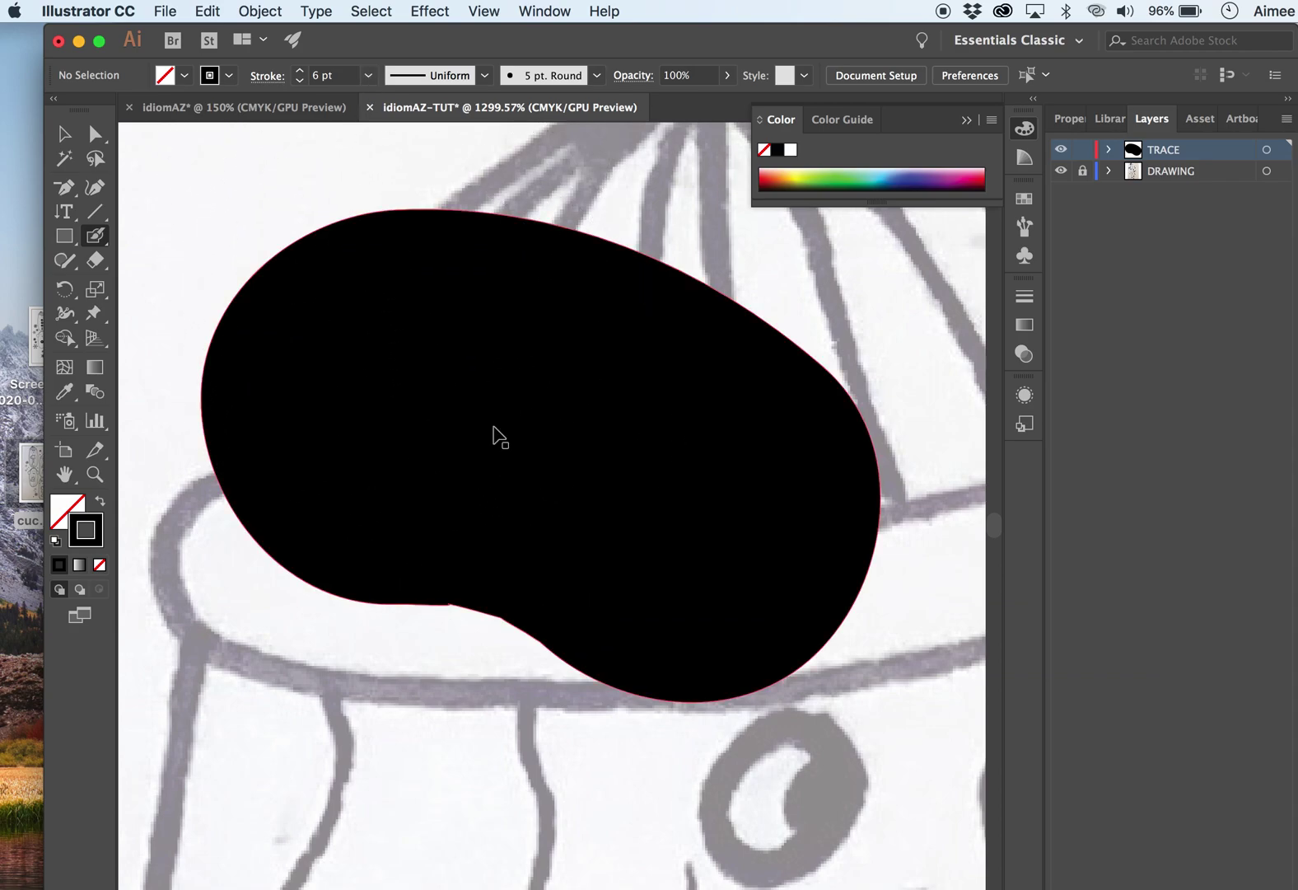
{"action": "key", "text": "super+z"}
- Set the Blob Brush's stroke weight to 0.25 pt
{"action": "key", "text": "super+minus"}
{"action": "key", "text": "super+minus"}
{"action": "key", "text": "super+minus"}
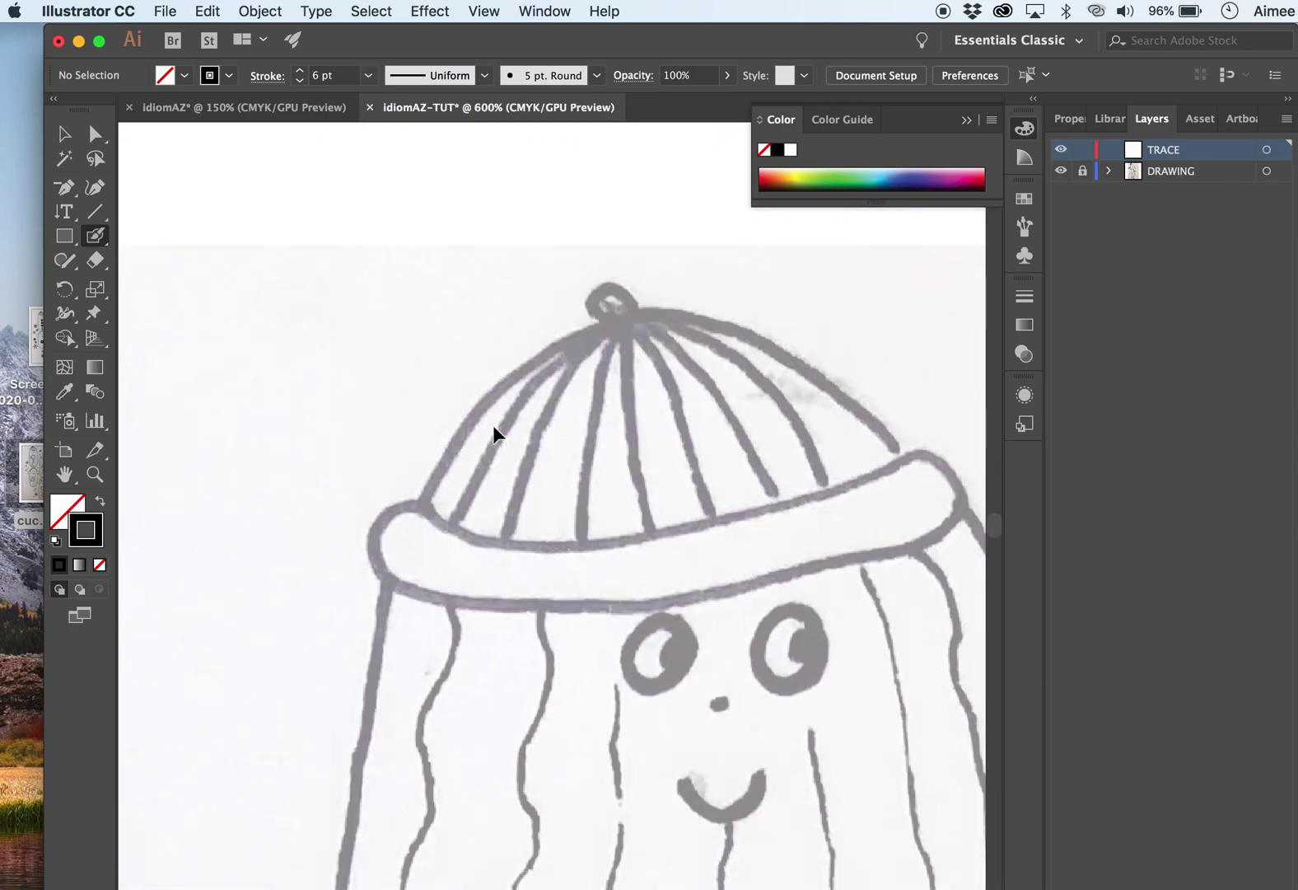
{"action": "scroll", "coordinate": [588, 568], "scroll_direction": "right", "scroll_amount": 5}
{"action": "scroll", "coordinate": [589, 569], "scroll_direction": "down", "scroll_amount": 2}
{"action": "scroll", "coordinate": [588, 569], "scroll_direction": "left", "scroll_amount": 5}
{"action": "scroll", "coordinate": [588, 569], "scroll_direction": "up", "scroll_amount": 1}
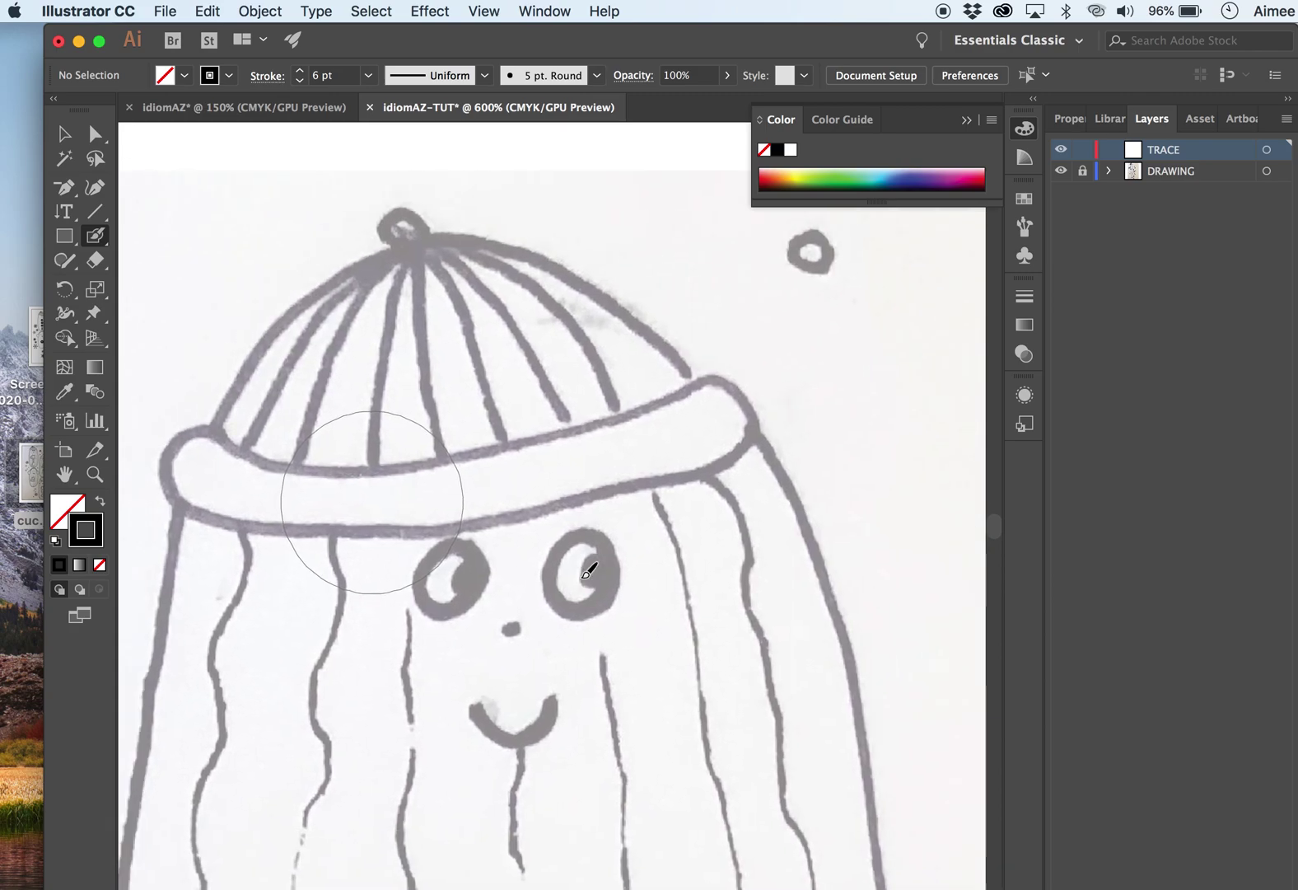
{"action": "left_click", "coordinate": [375, 80]}
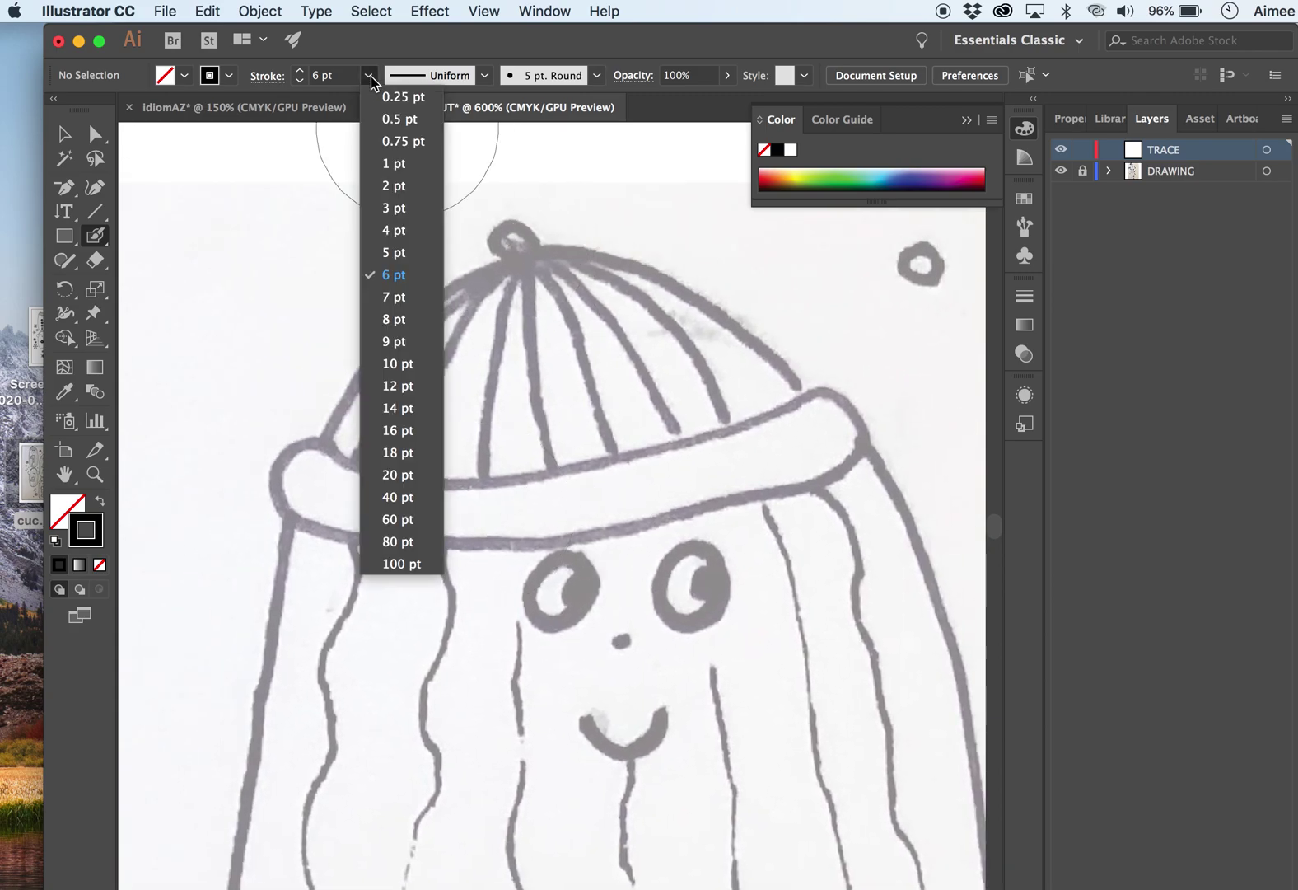
{"action": "left_click", "coordinate": [428, 92]}
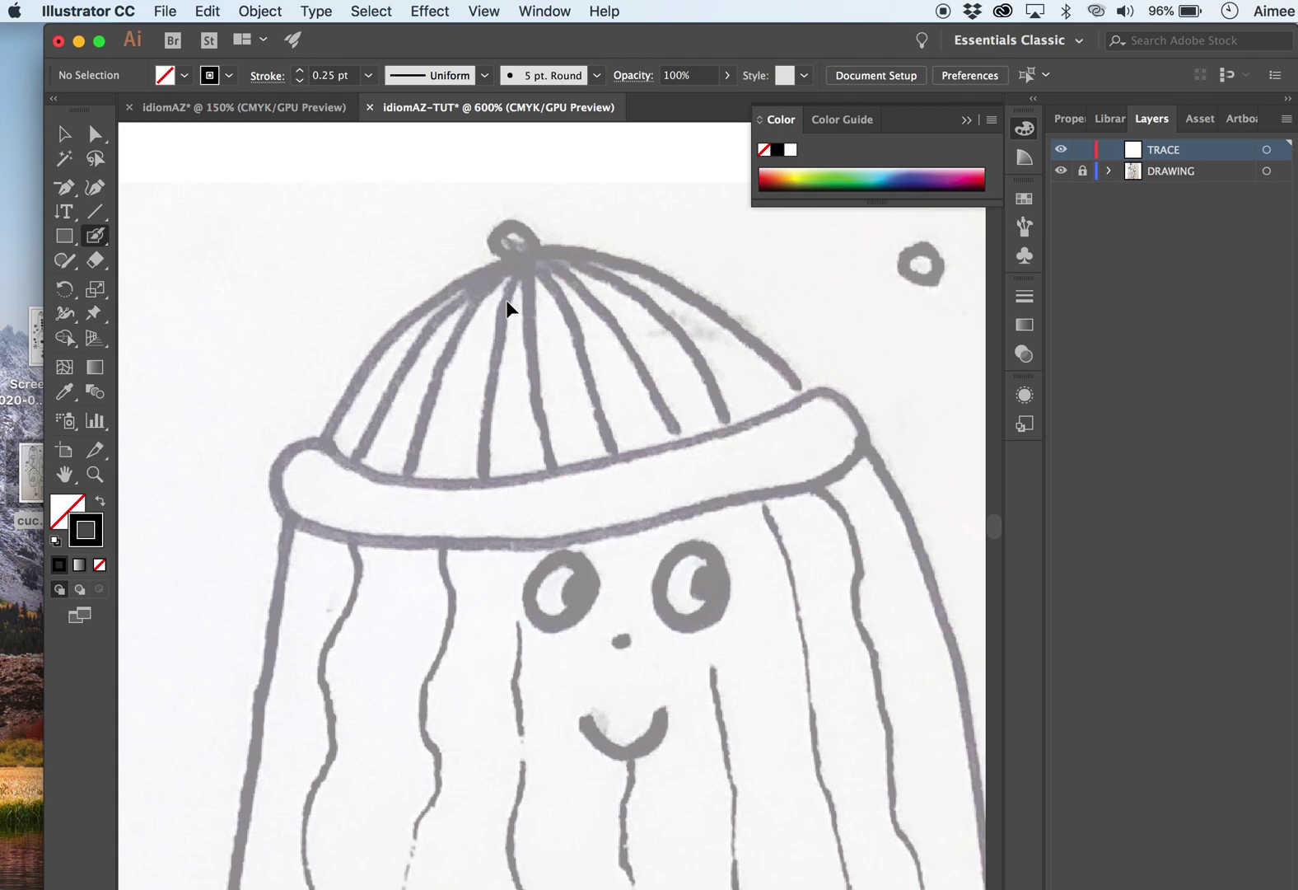
- Trace the left outline of the first cucumber's hat and the rib beside it, both starting below the pompom
{"action": "key", "text": "super+equal"}
{"action": "scroll", "coordinate": [514, 294], "scroll_direction": "up", "scroll_amount": 12}
{"action": "scroll", "coordinate": [514, 294], "scroll_direction": "left", "scroll_amount": 6}
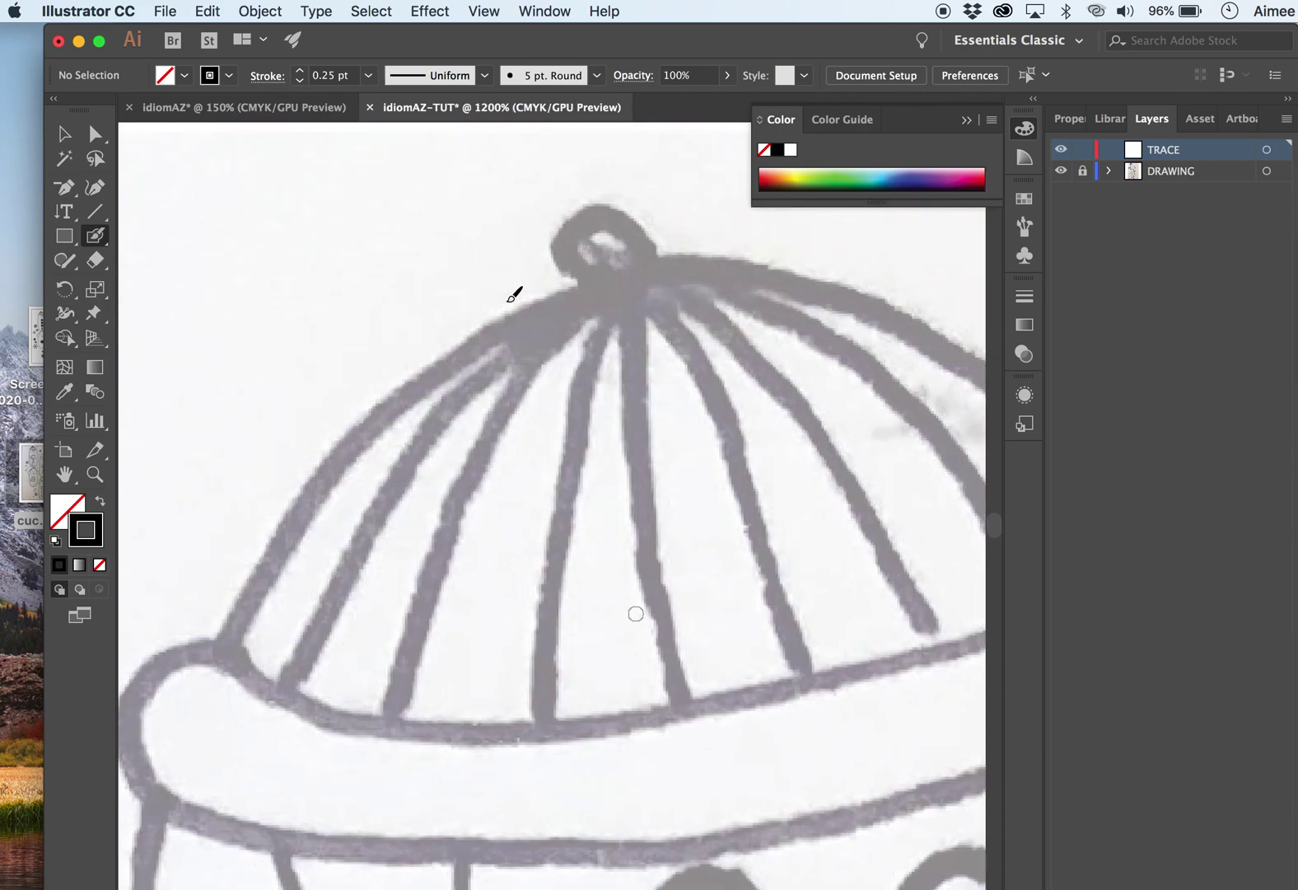
{"action": "scroll", "coordinate": [516, 292], "scroll_direction": "left", "scroll_amount": 5}
{"action": "scroll", "coordinate": [516, 292], "scroll_direction": "down", "scroll_amount": 2}
{"action": "mouse_move", "coordinate": [706, 257]}
{"action": "left_mouse_down"}
{"action": "mouse_move", "coordinate": [578, 299]}
{"action": "mouse_move", "coordinate": [463, 380]}
{"action": "mouse_move", "coordinate": [378, 486]}
{"action": "mouse_move", "coordinate": [330, 623]}
{"action": "left_mouse_up"}
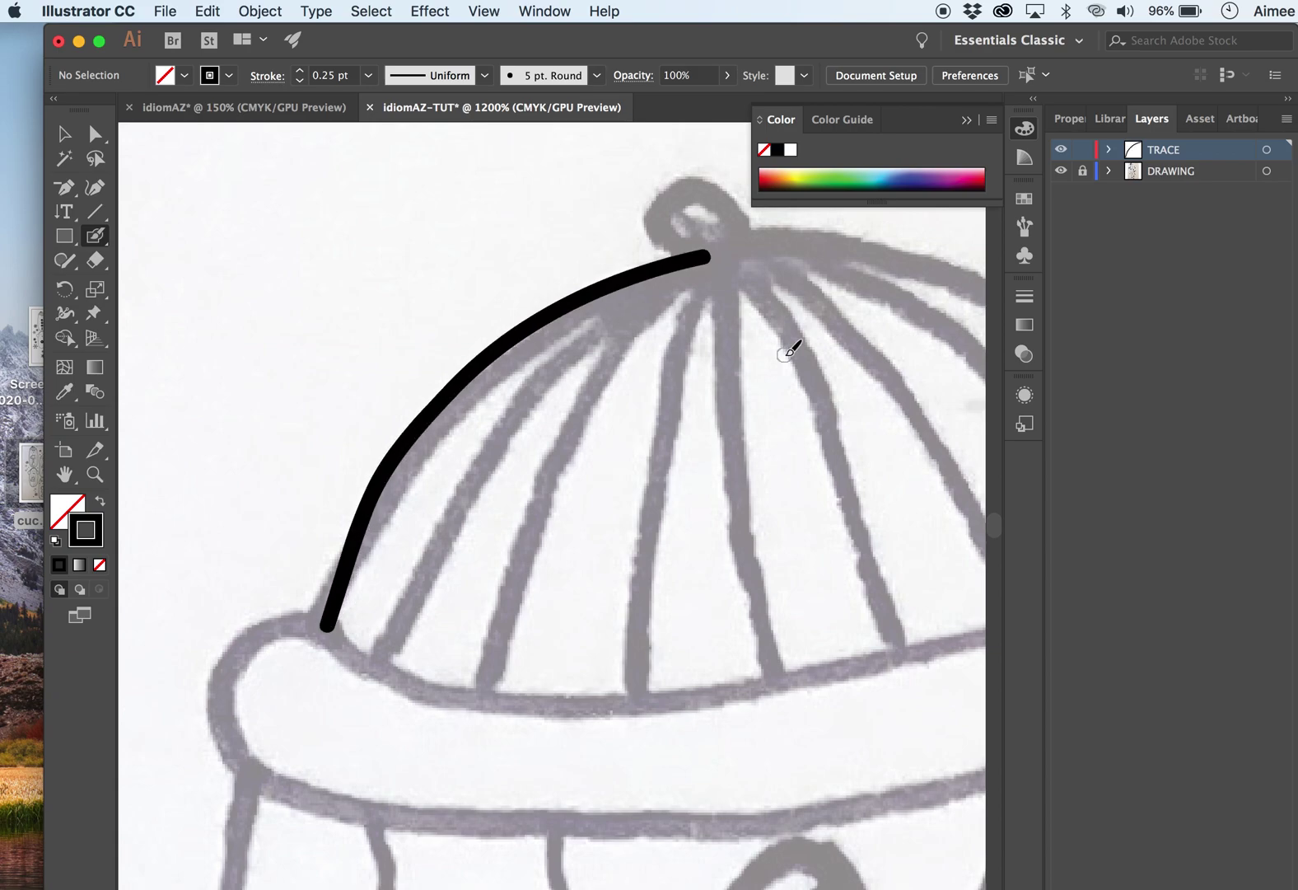
{"action": "mouse_move", "coordinate": [706, 257]}
{"action": "left_mouse_down"}
{"action": "mouse_move", "coordinate": [621, 309]}
{"action": "mouse_move", "coordinate": [525, 407]}
{"action": "mouse_move", "coordinate": [448, 527]}
{"action": "mouse_move", "coordinate": [400, 668]}
{"action": "left_mouse_up"}
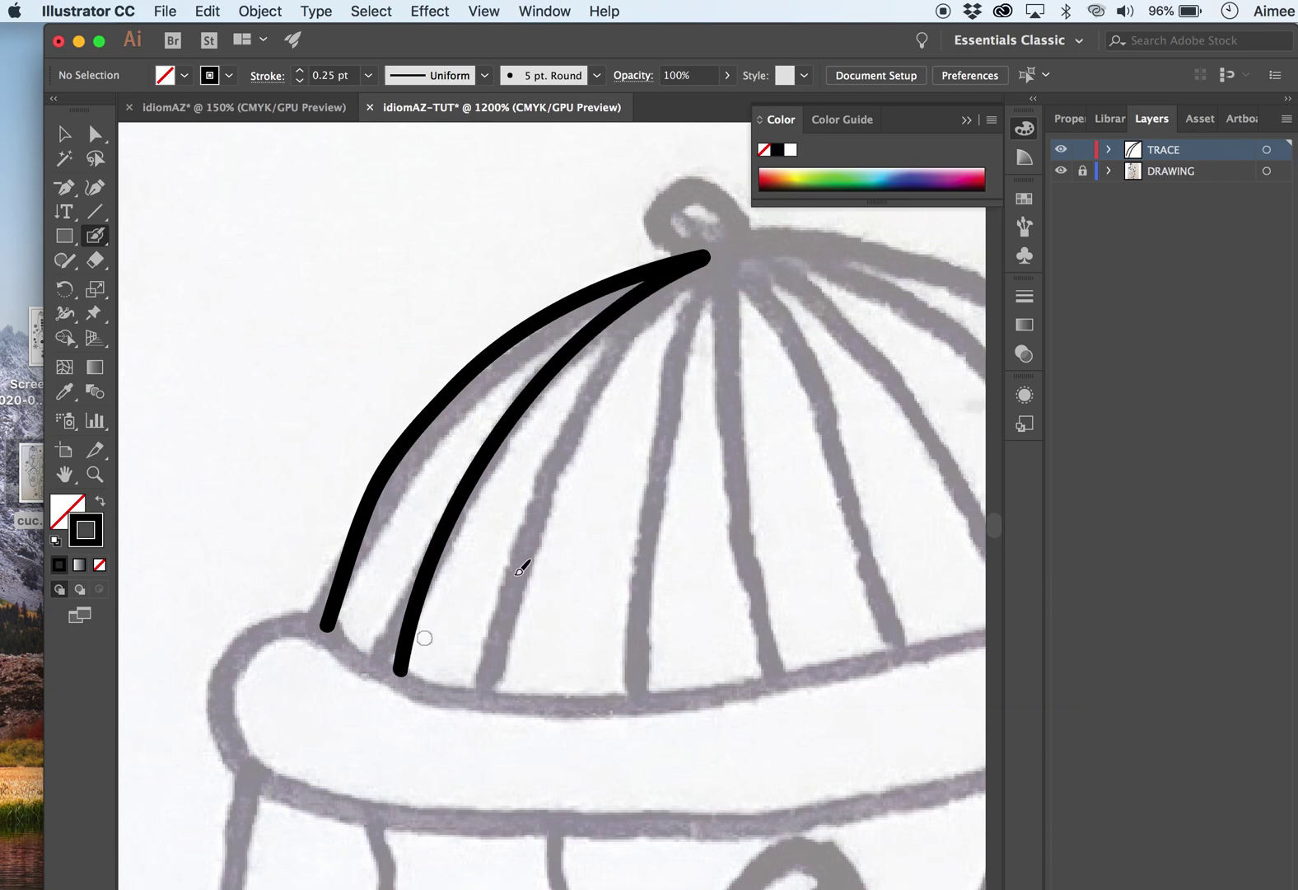
- Draw a straight vertical line through the hat and a straight horizontal line across the cucumber's eyes
{"action": "scroll", "coordinate": [655, 538], "scroll_direction": "right", "scroll_amount": 5}
{"action": "scroll", "coordinate": [655, 539], "scroll_direction": "down", "scroll_amount": 2}
{"action": "scroll", "coordinate": [648, 546], "scroll_direction": "down", "scroll_amount": 2}
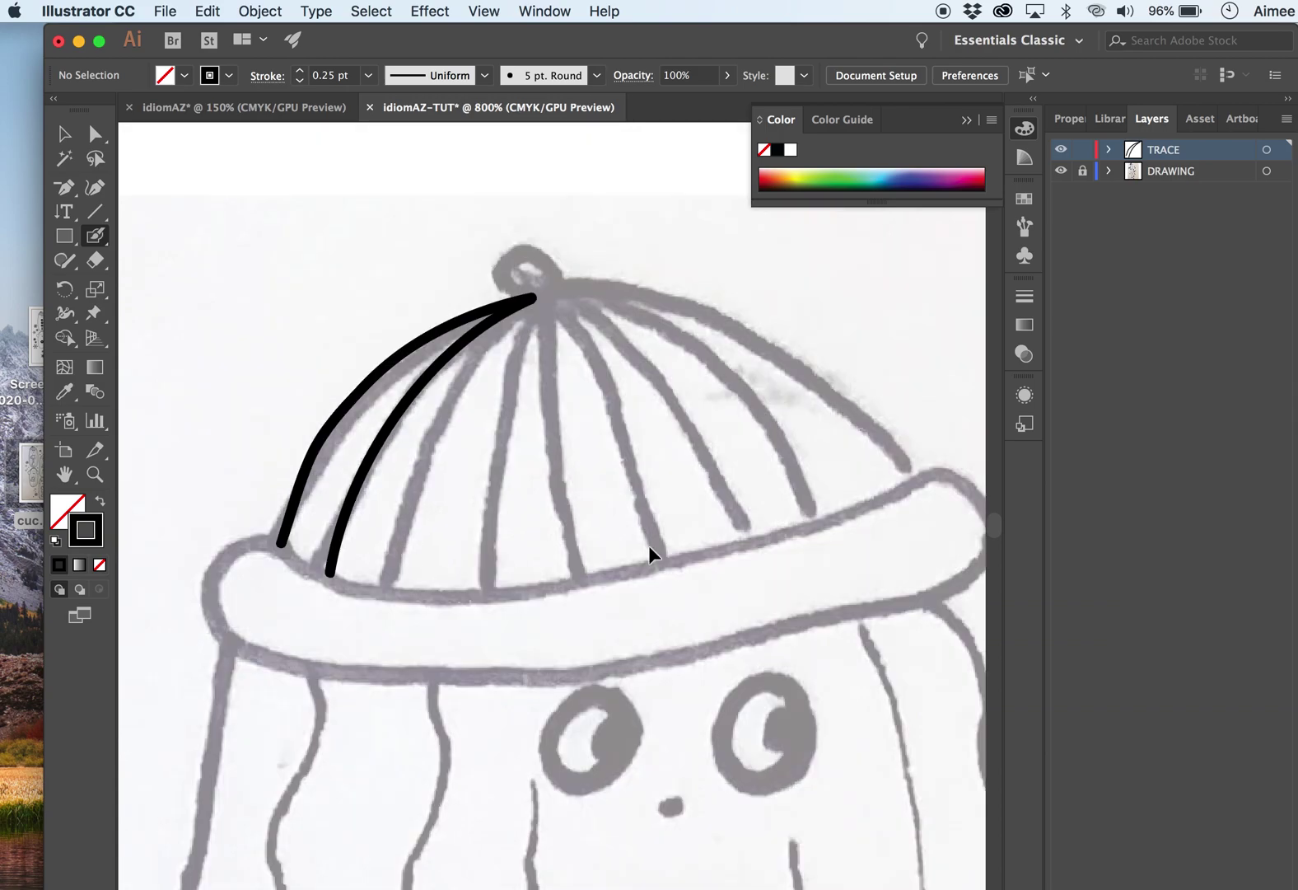
{"action": "scroll", "coordinate": [652, 550], "scroll_direction": "up", "scroll_amount": 1}
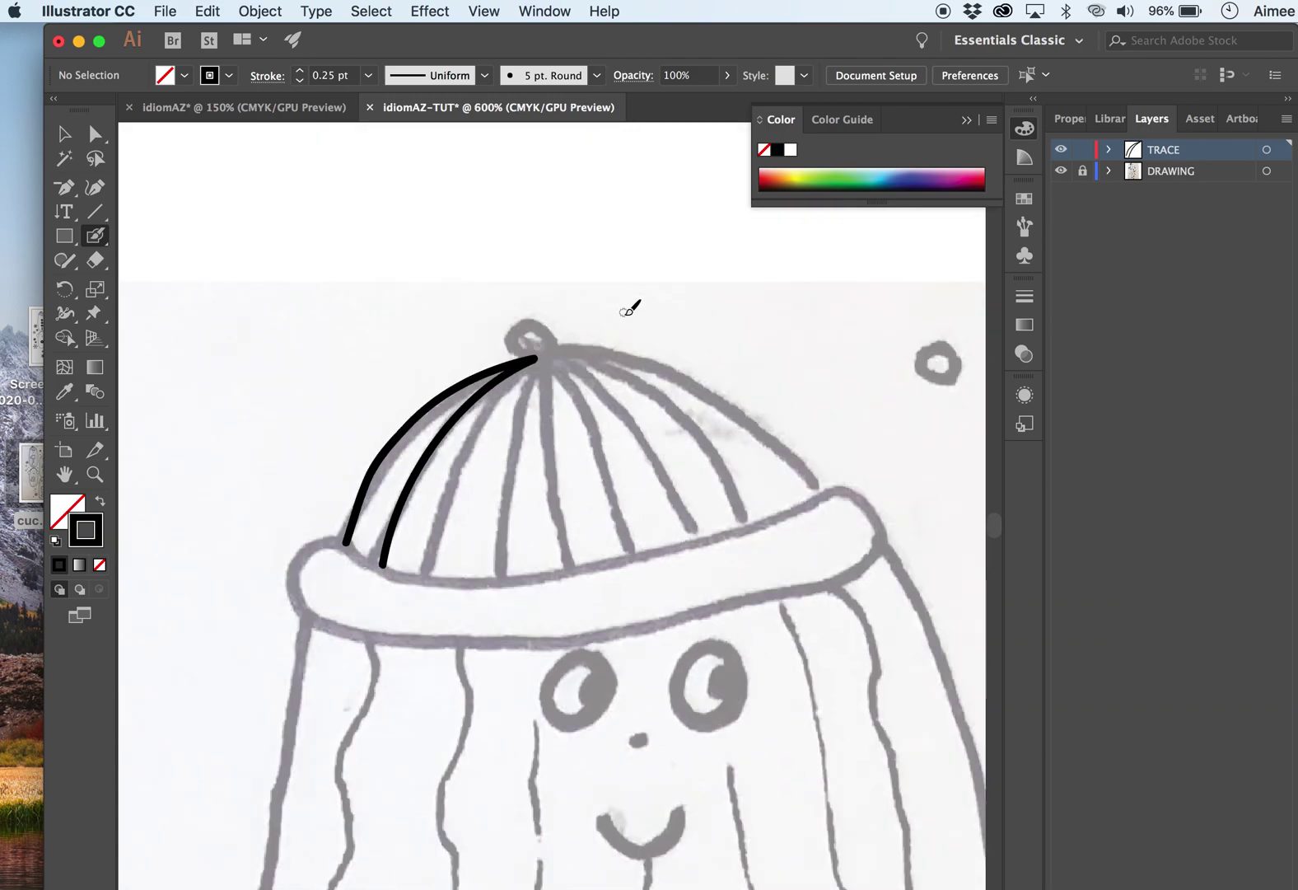
{"action": "left_click_drag", "start_coordinate": [624, 427], "coordinate": [623, 620]}
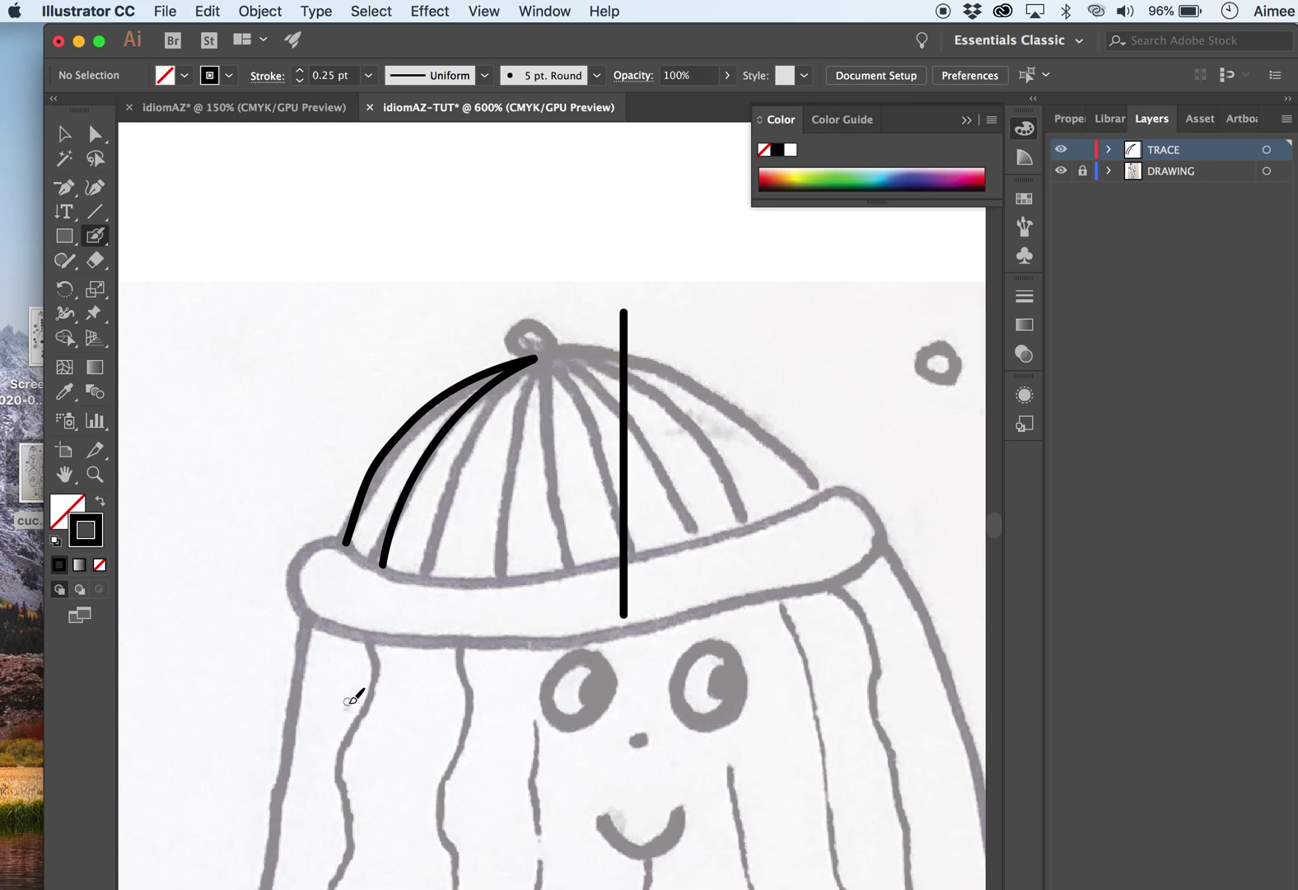
{"action": "left_click_drag", "start_coordinate": [354, 698], "coordinate": [739, 701]}
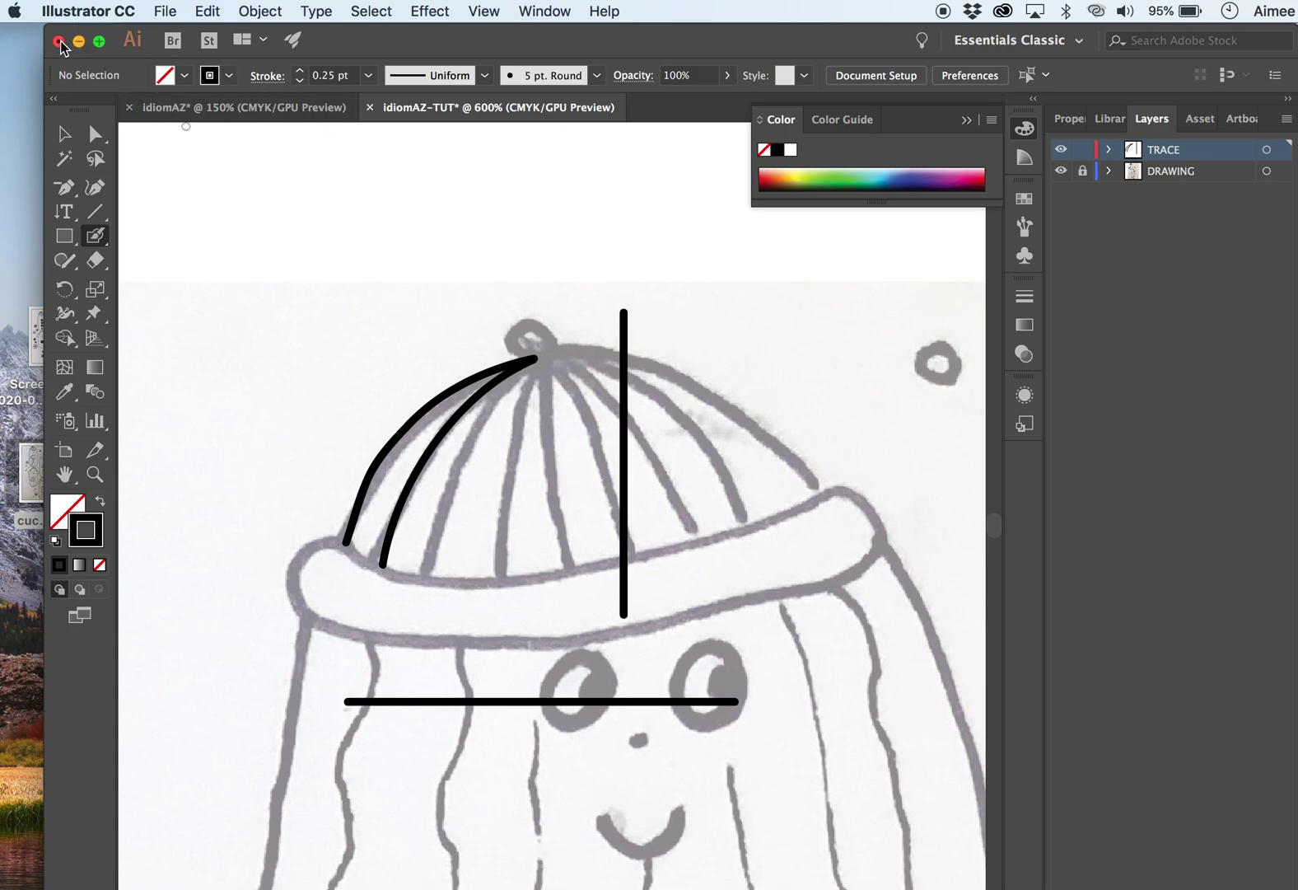
{"action": "mouse_move", "coordinate": [9, 393]}
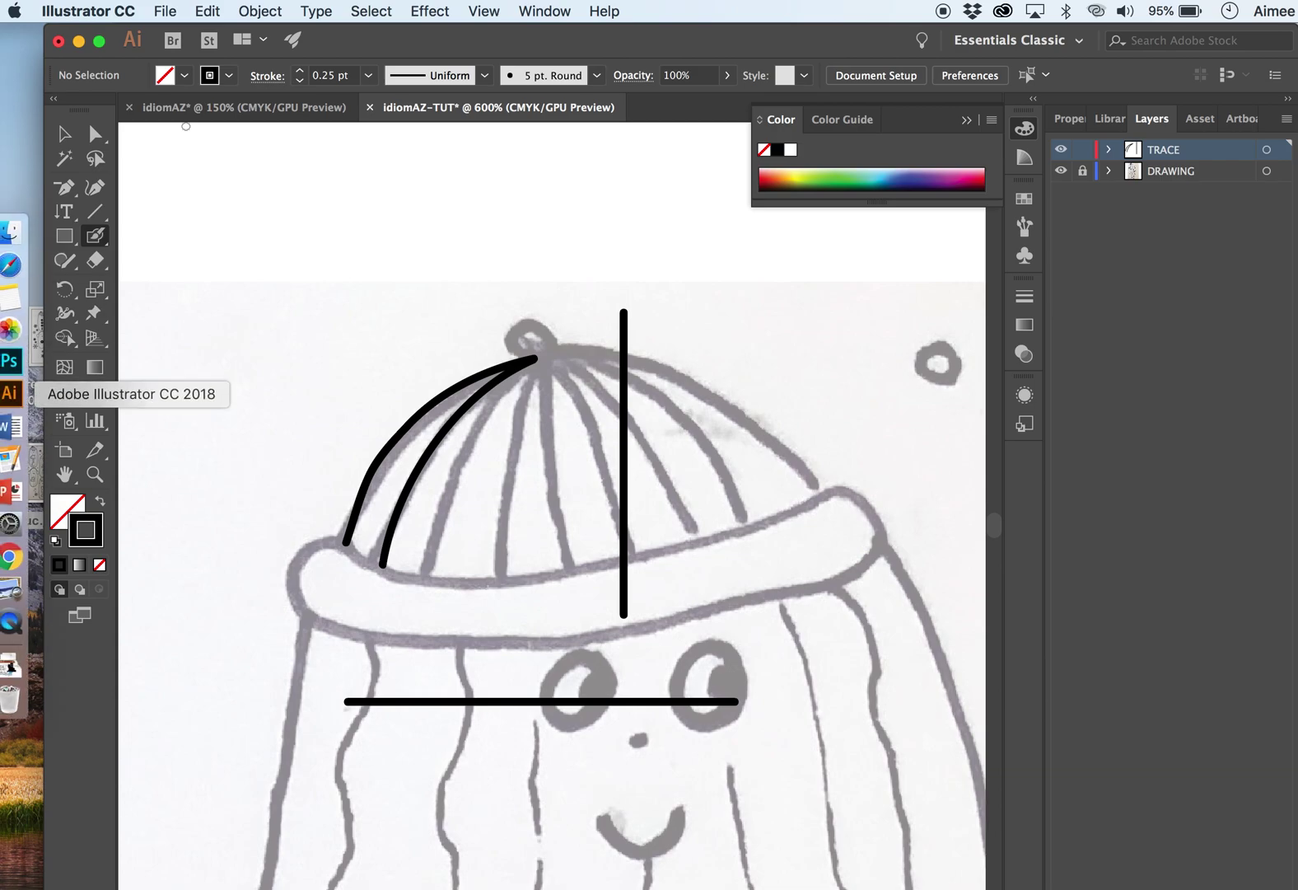
{"action": "right_click", "coordinate": [10, 622]}
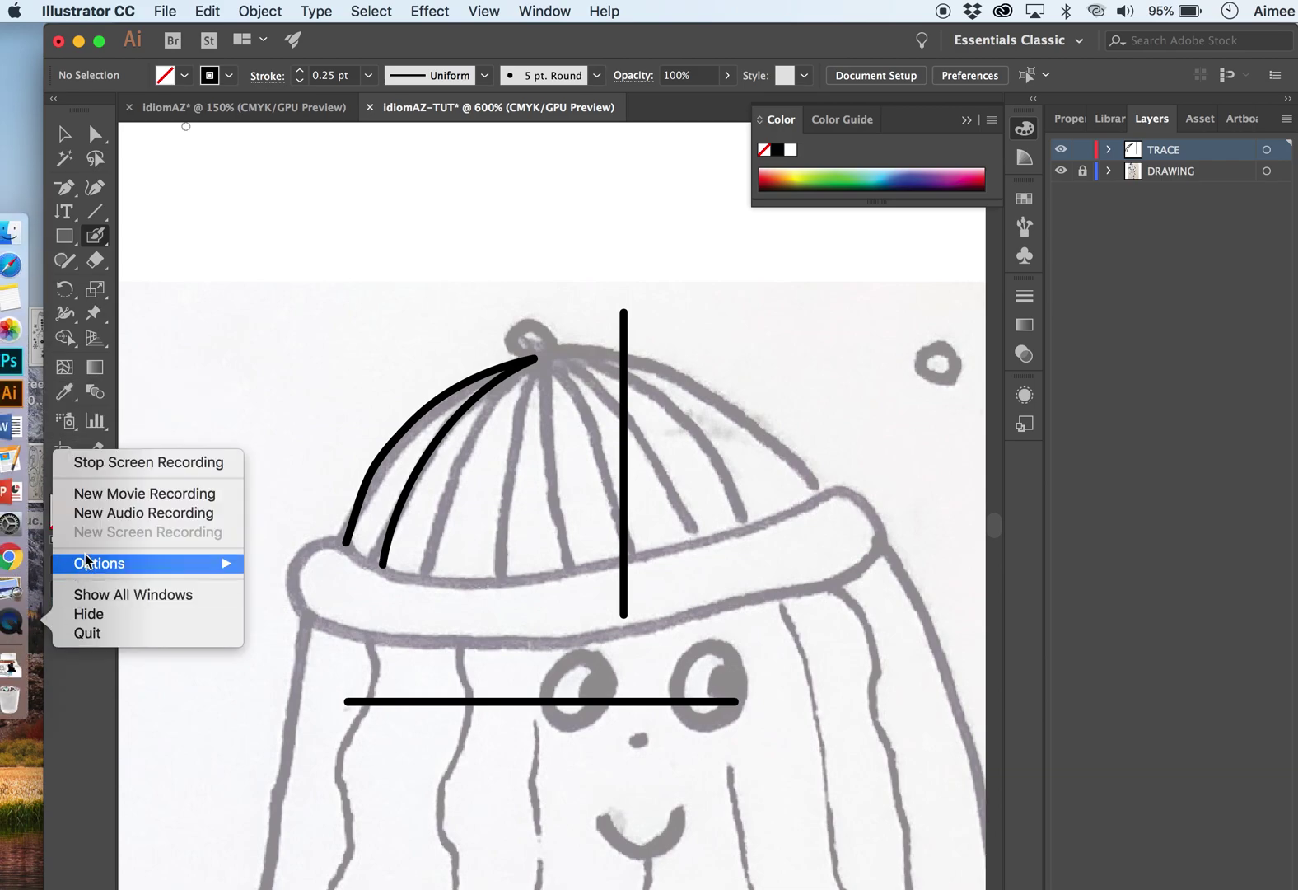